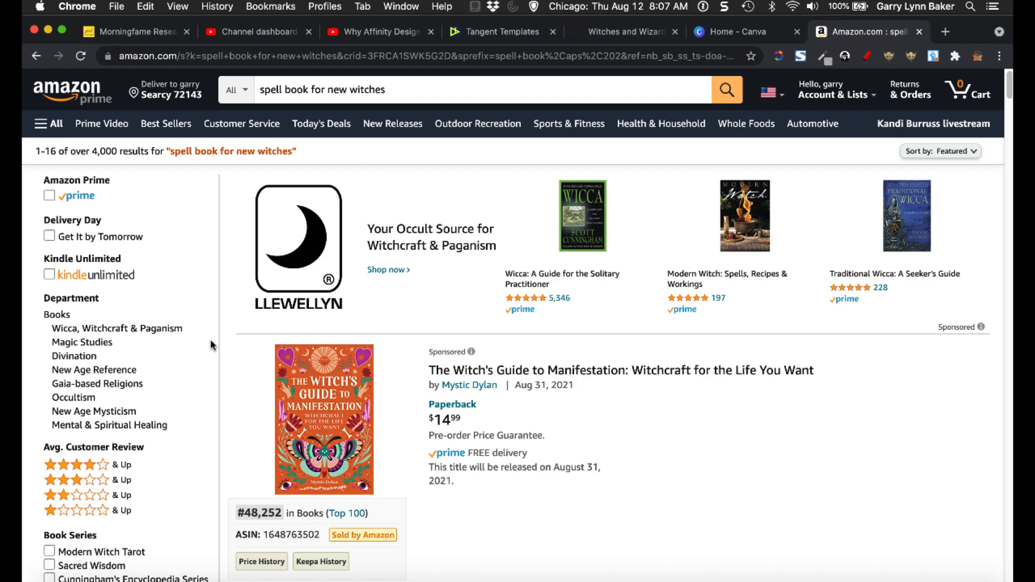
Examine the Amazon search results for "spell book for new witches", including the books' prices, reviews and sales ranks
scroll(223, 378, "down", 5)
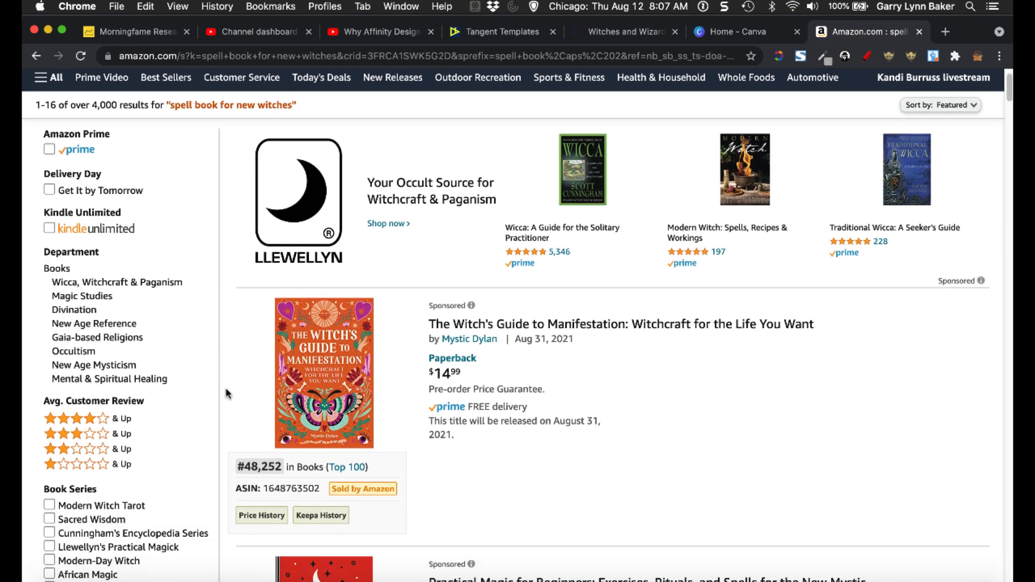
scroll(225, 394, "down", 10)
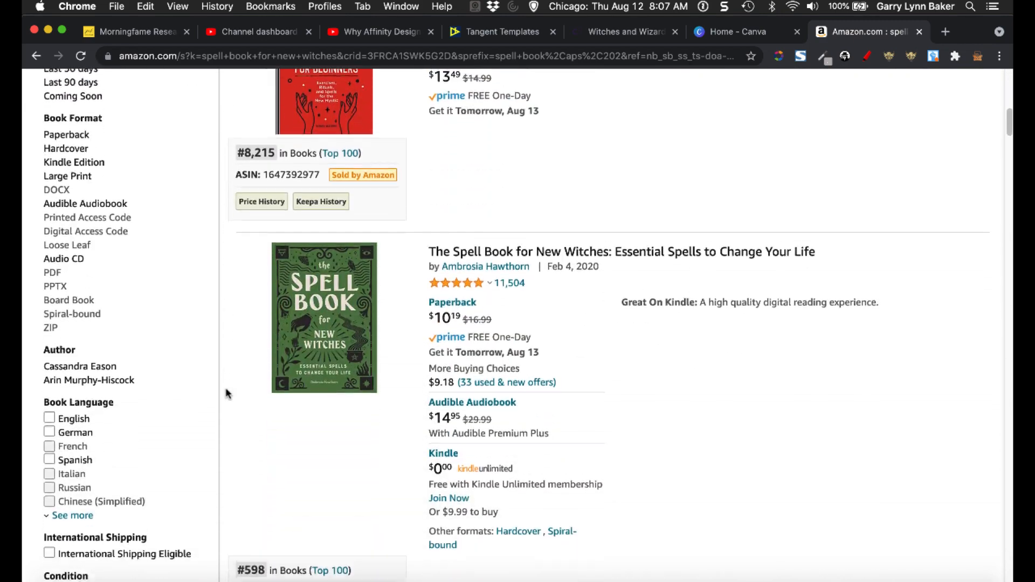
scroll(226, 393, "down", 15)
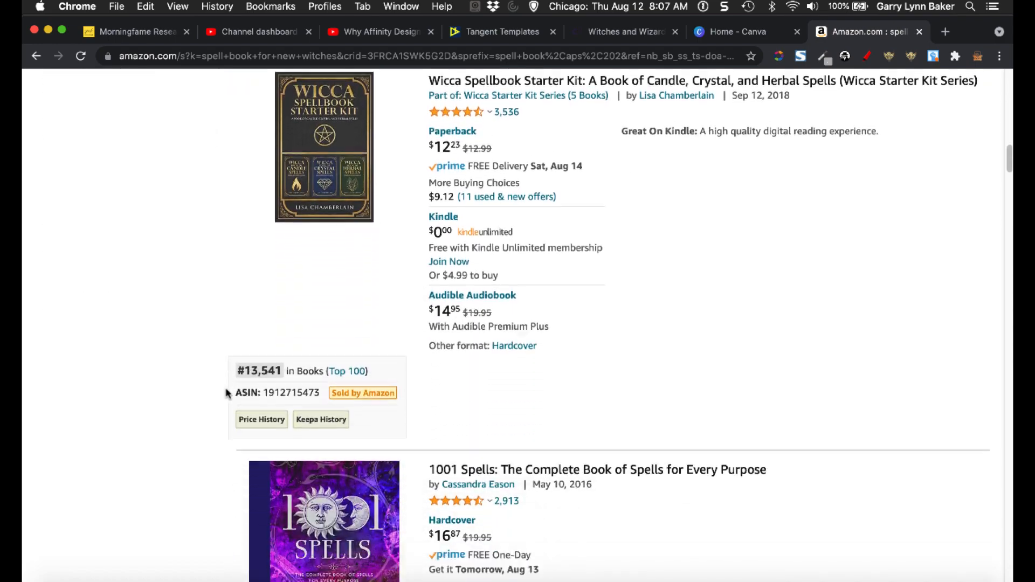
scroll(225, 394, "down", 8)
scroll(225, 394, "up", 20)
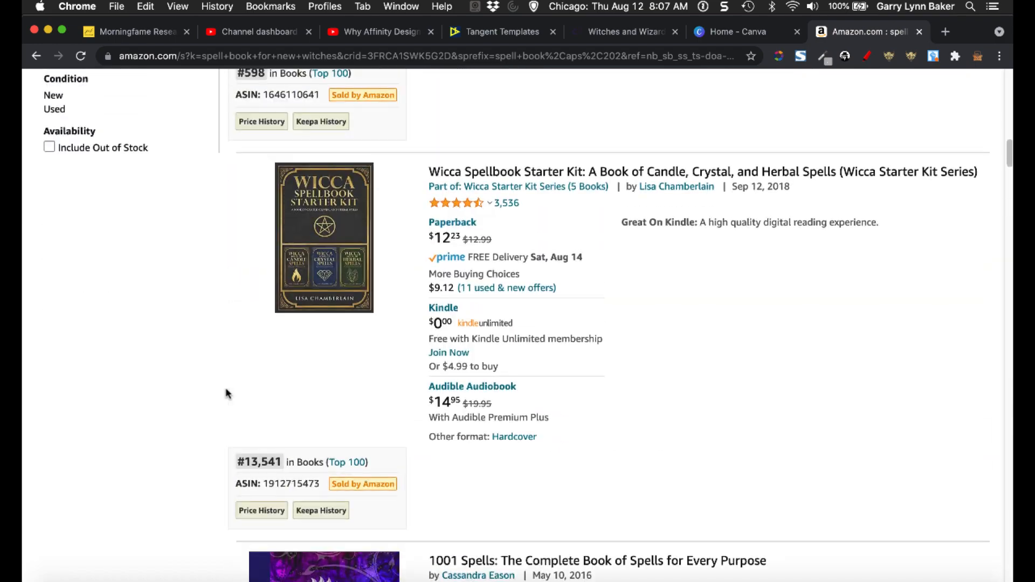
scroll(225, 394, "up", 15)
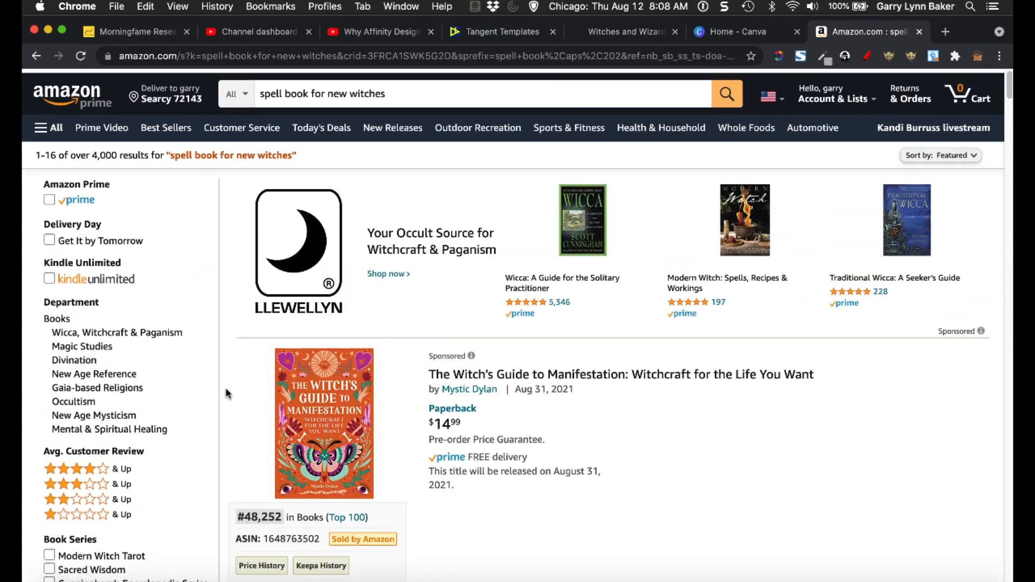
Switch to Tangent Templates, open the Grimoire [Spell Paper] interior and look over its preview
left_click(477, 32)
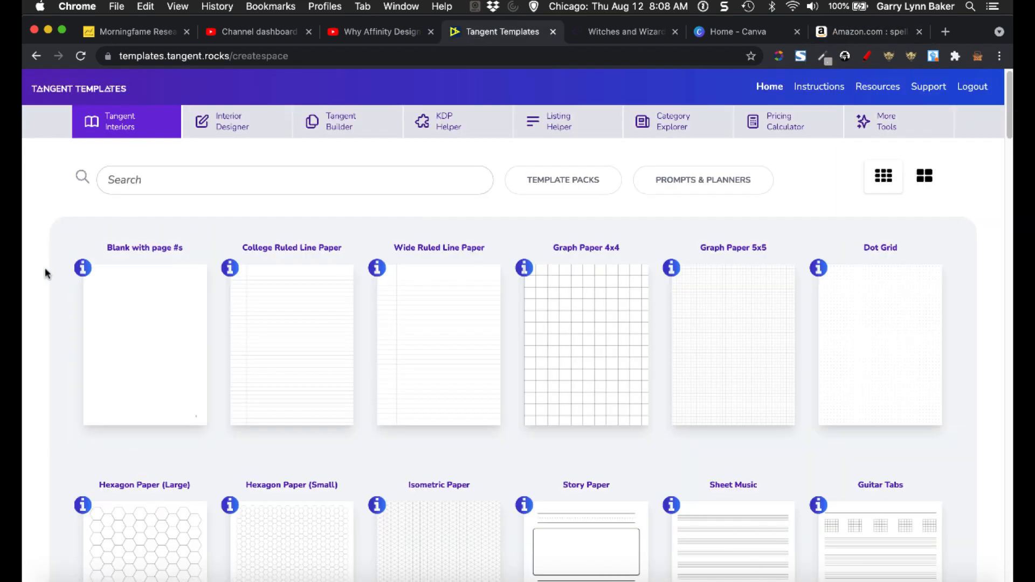
scroll(51, 364, "down", 3)
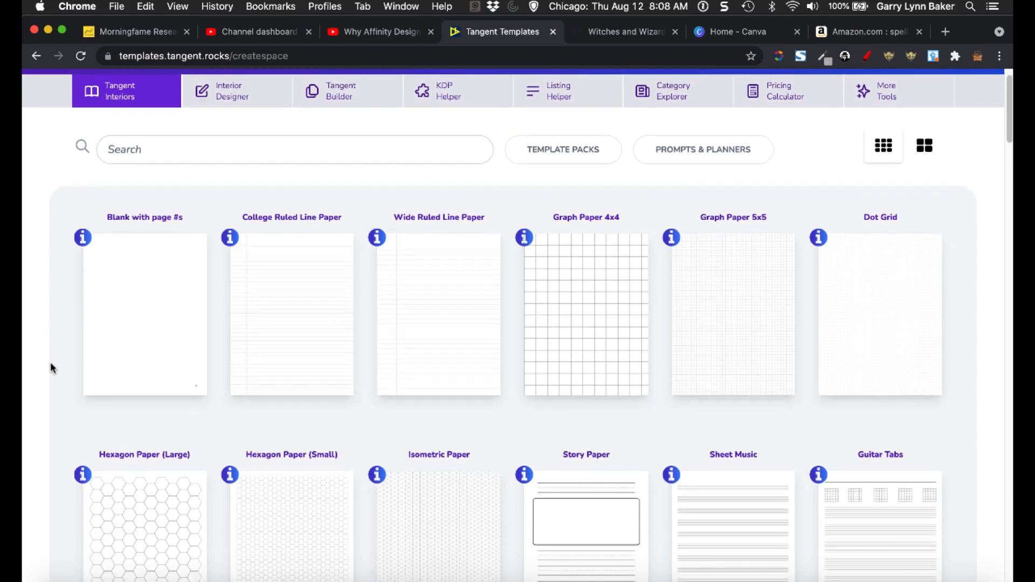
scroll(50, 364, "down", 1)
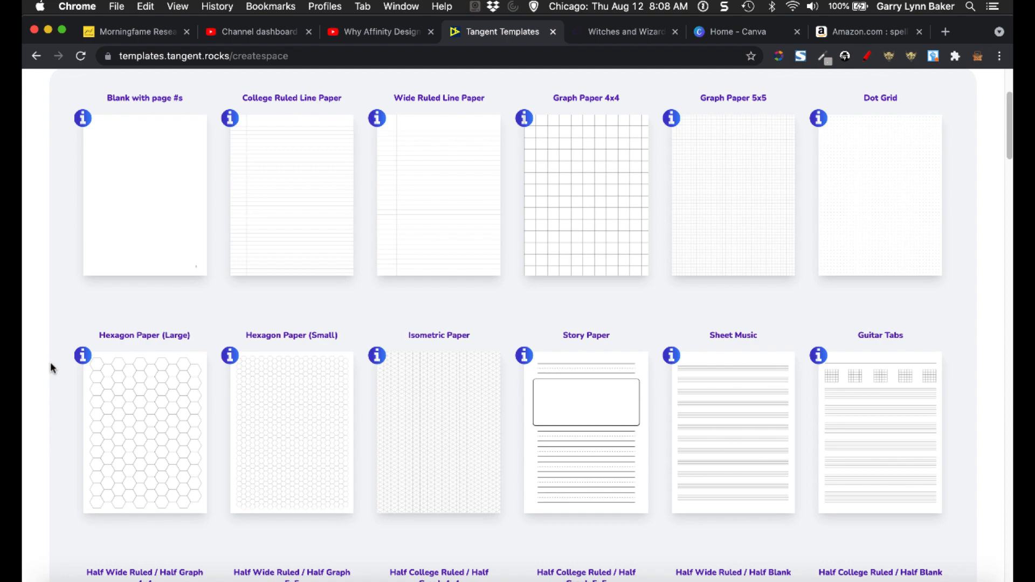
scroll(51, 367, "down", 12)
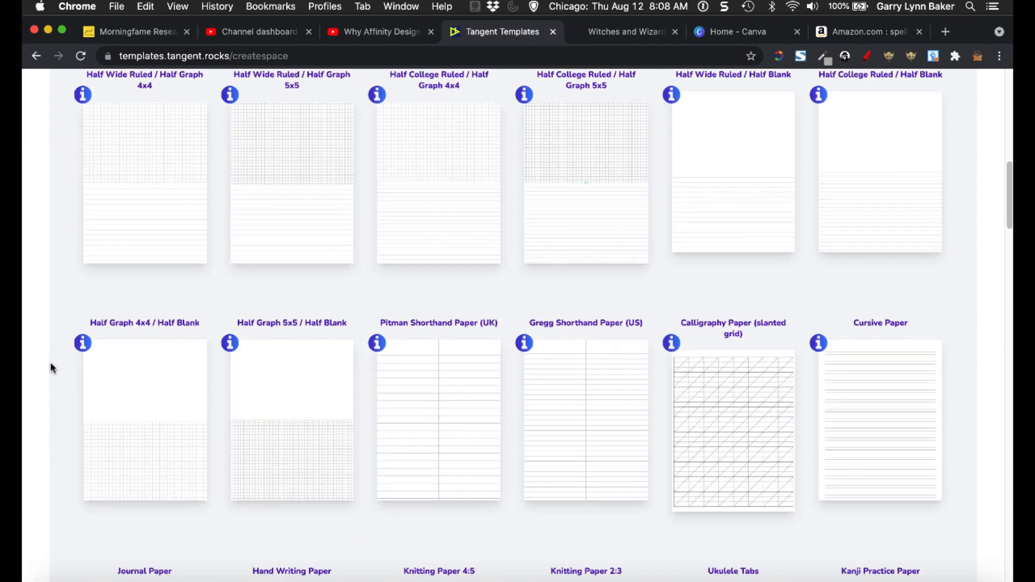
scroll(50, 364, "down", 13)
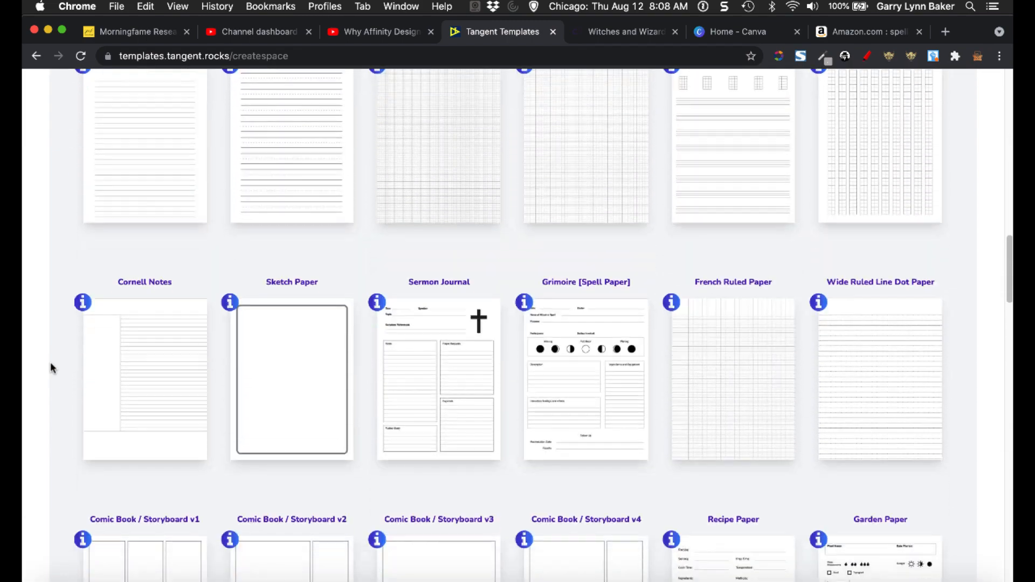
scroll(51, 367, "down", 3)
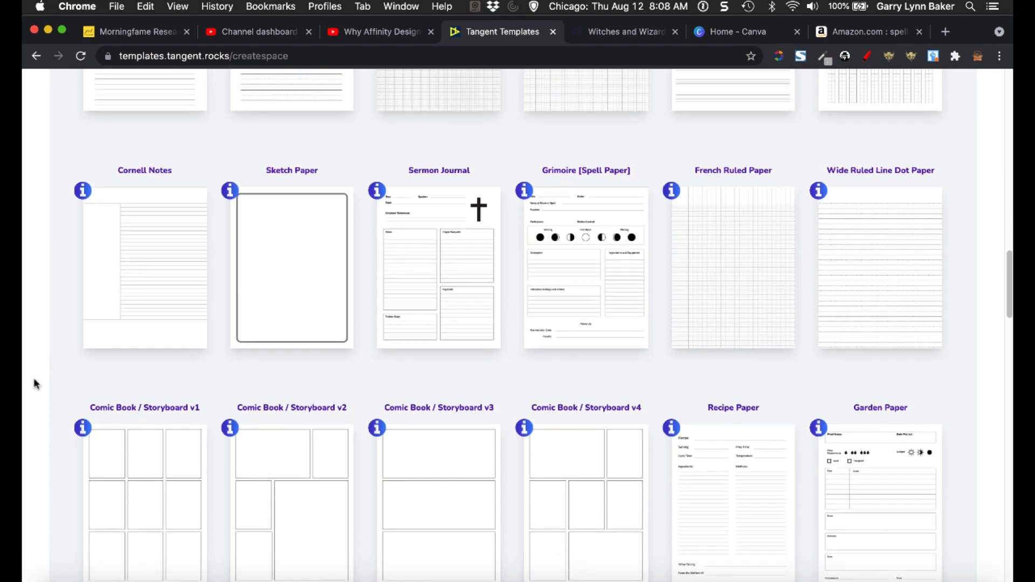
left_click(579, 318)
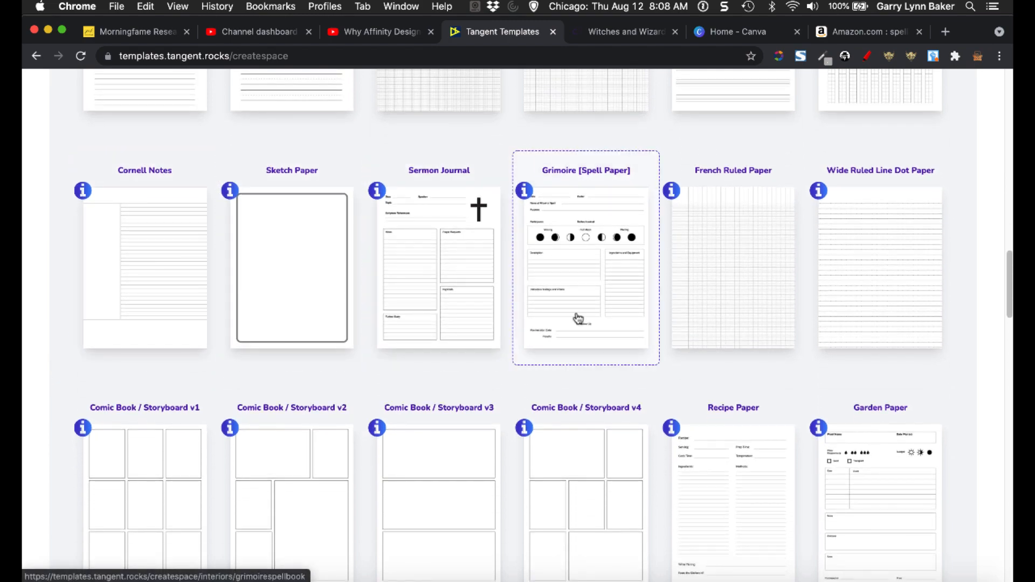
left_click(576, 278)
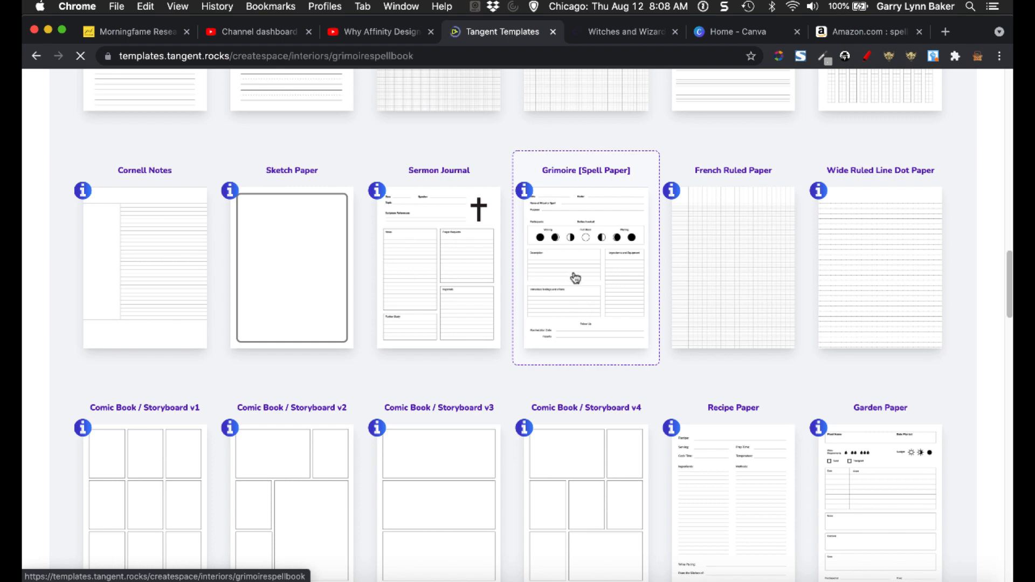
scroll(297, 419, "down", 5)
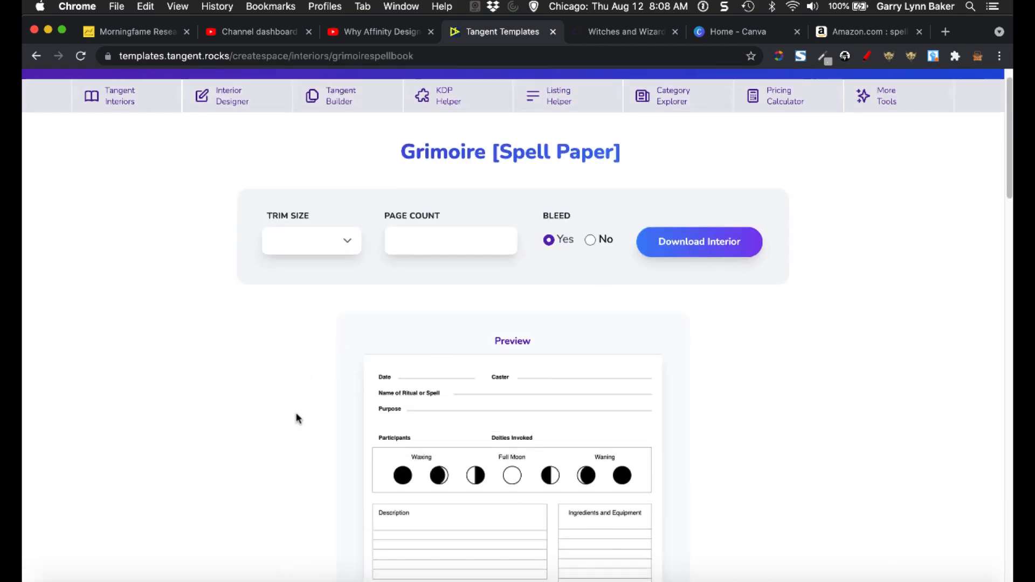
scroll(298, 419, "up", 2)
scroll(298, 419, "up", 3)
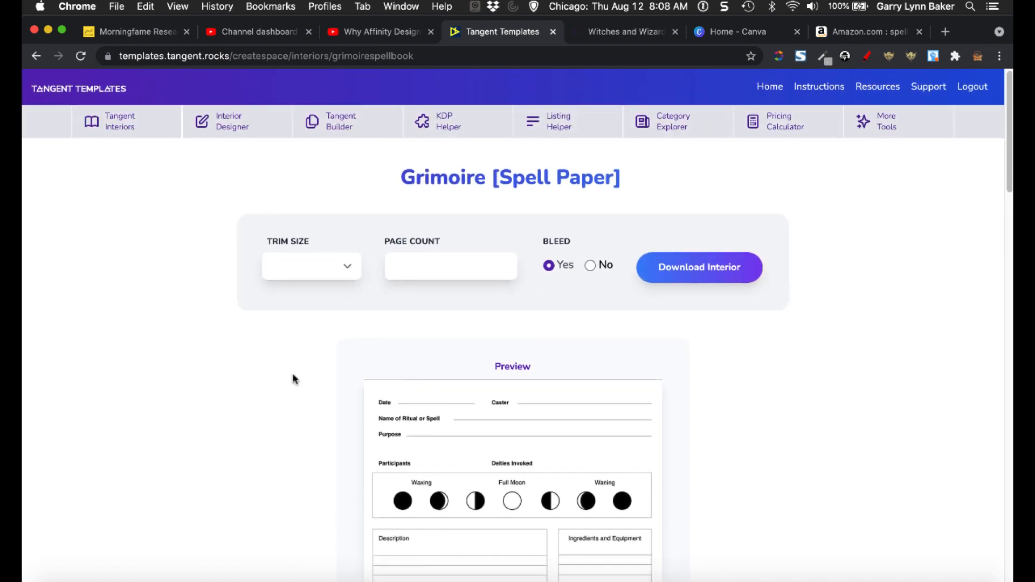
Open Tangent Builder and set the book's trim size to 6 x 9
left_click(337, 128)
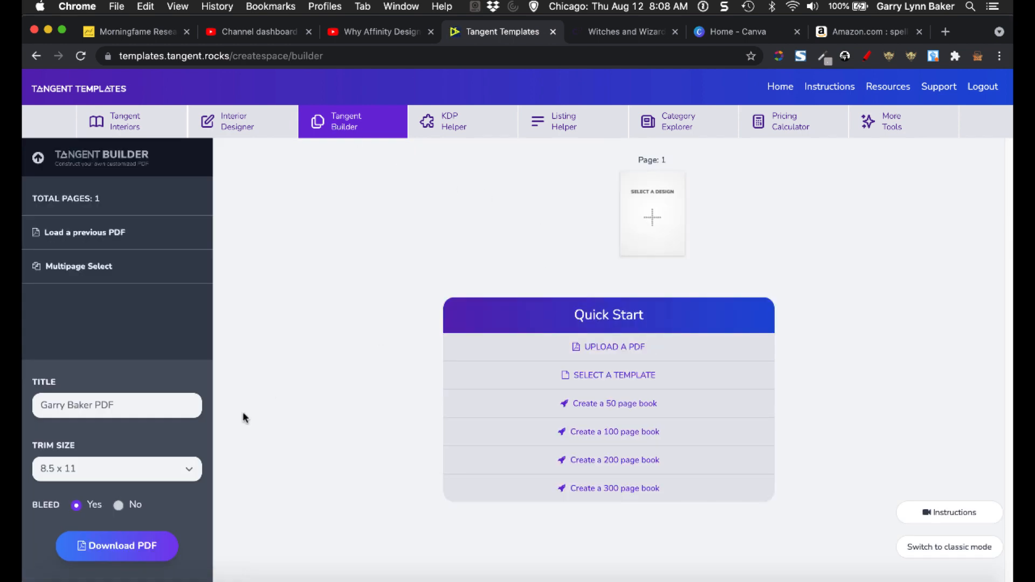
left_click(189, 470)
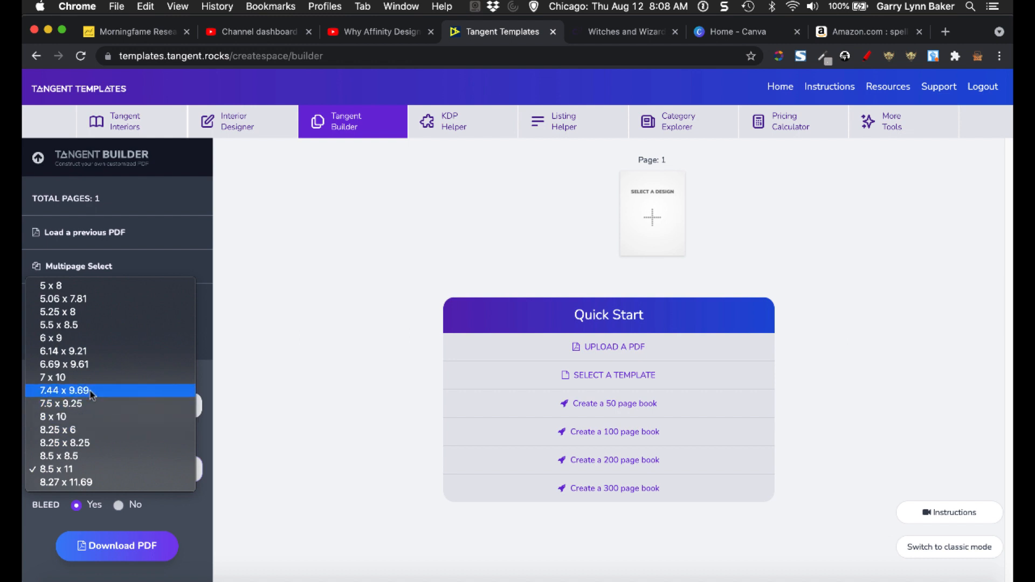
left_click(80, 339)
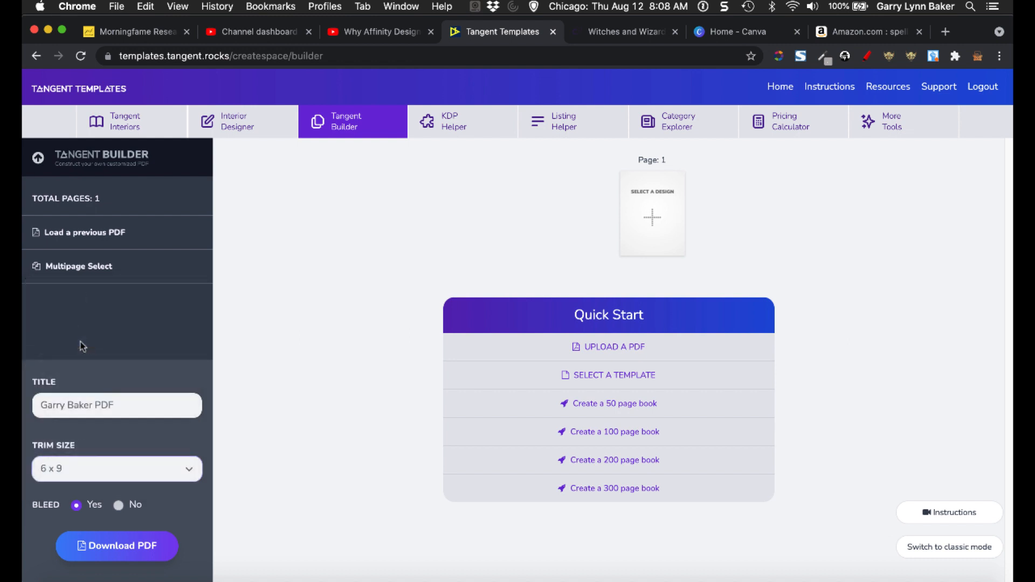
Assign the Grimoire [Spell Paper] template to page 1 of the book
left_click(651, 218)
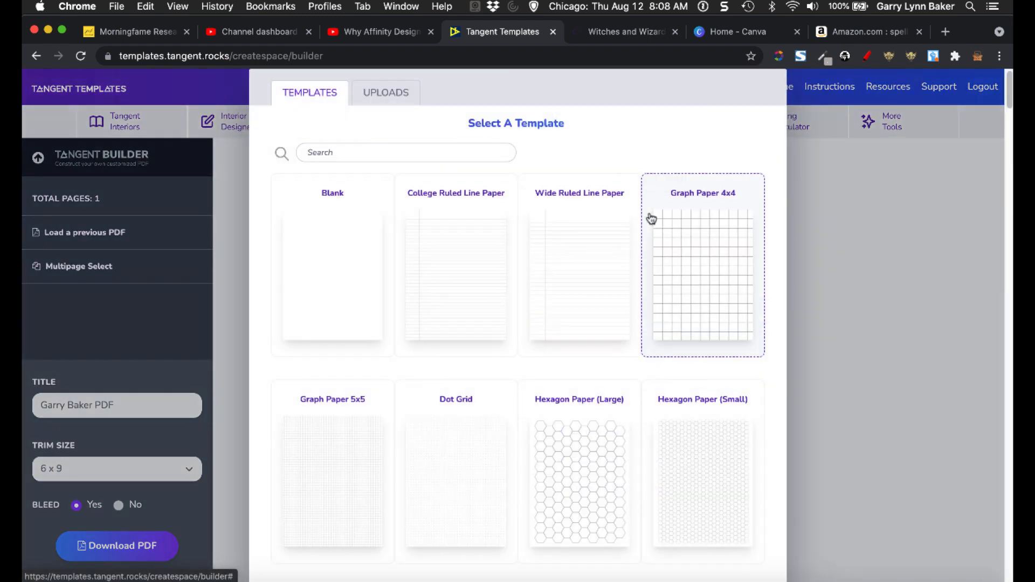
scroll(533, 359, "down", 7)
scroll(536, 363, "down", 10)
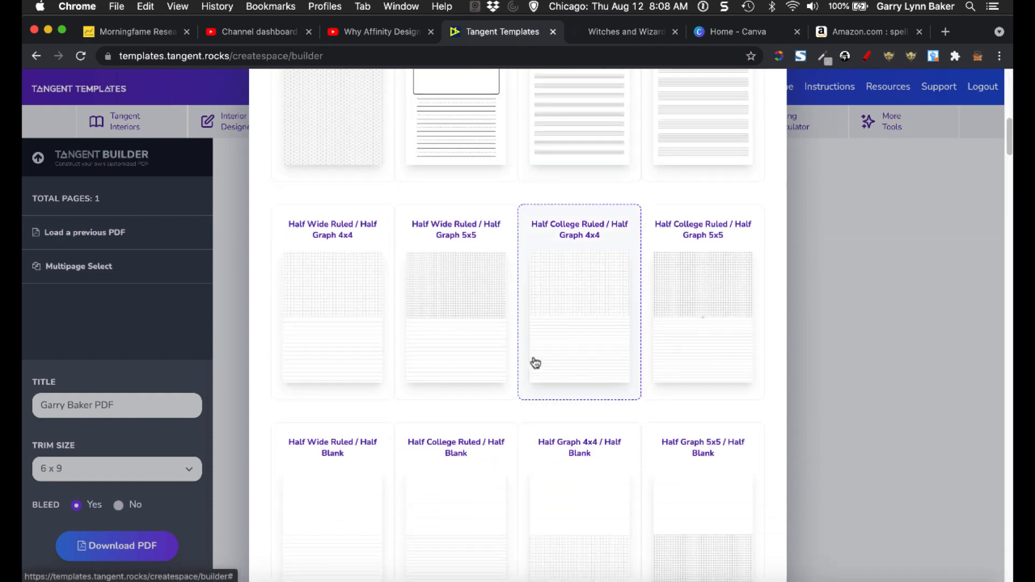
scroll(535, 363, "down", 10)
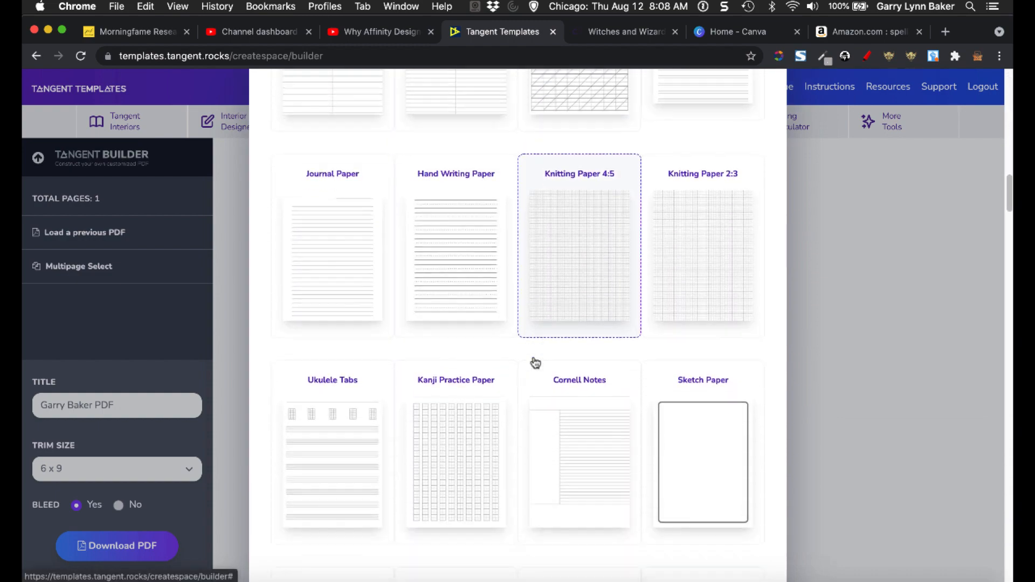
left_click(469, 374)
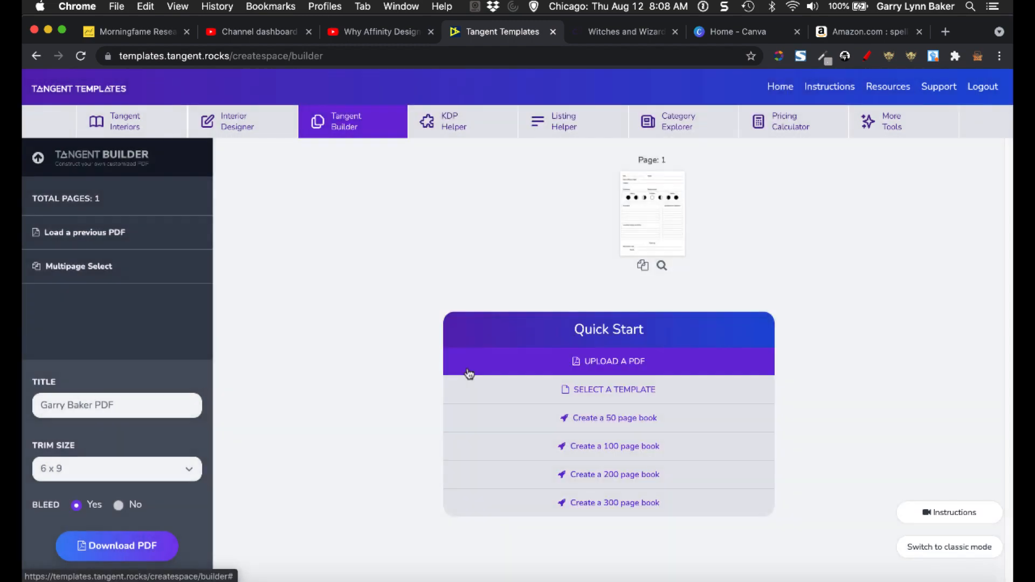
Duplicate page 1 and change the design of page 2 to Half Wide Ruled / Half Blank
left_click(638, 269)
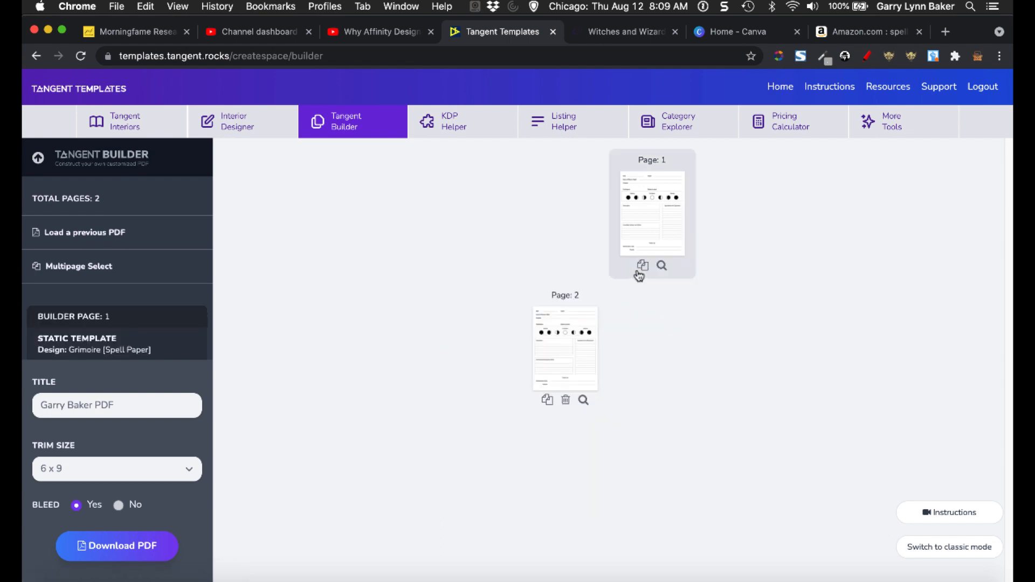
left_click(558, 364)
scroll(558, 365, "down", 12)
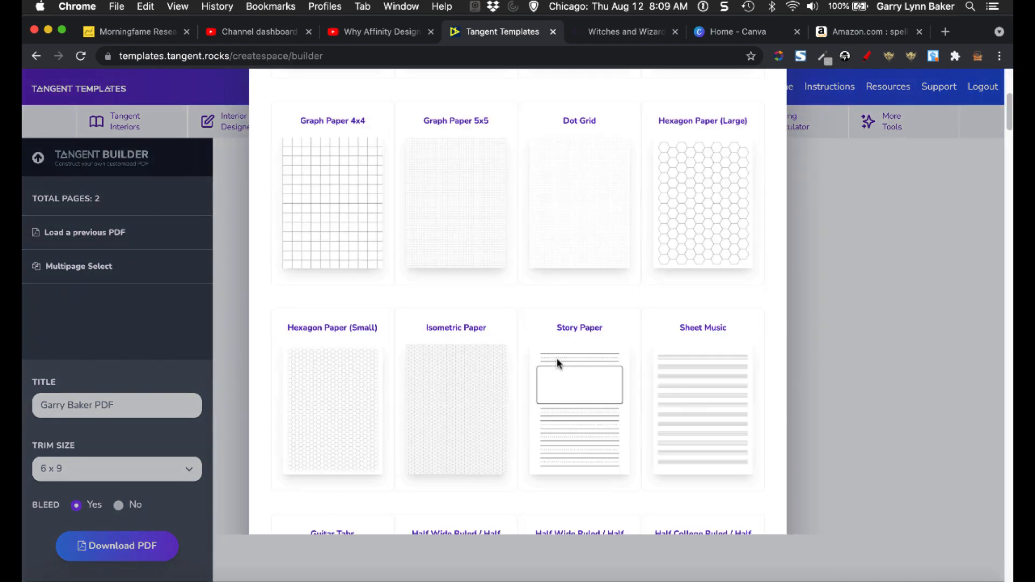
scroll(559, 366, "down", 2)
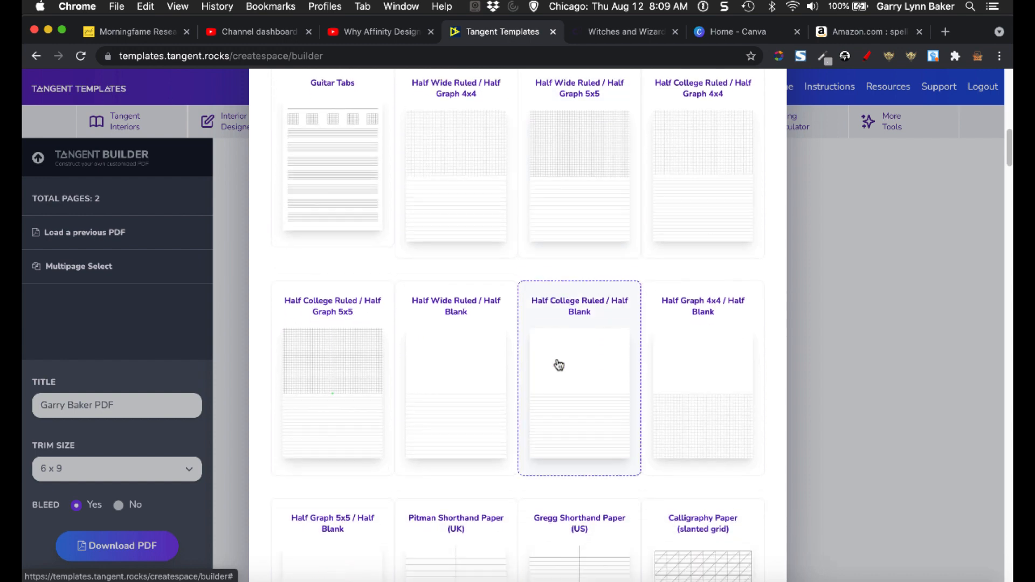
left_click(475, 349)
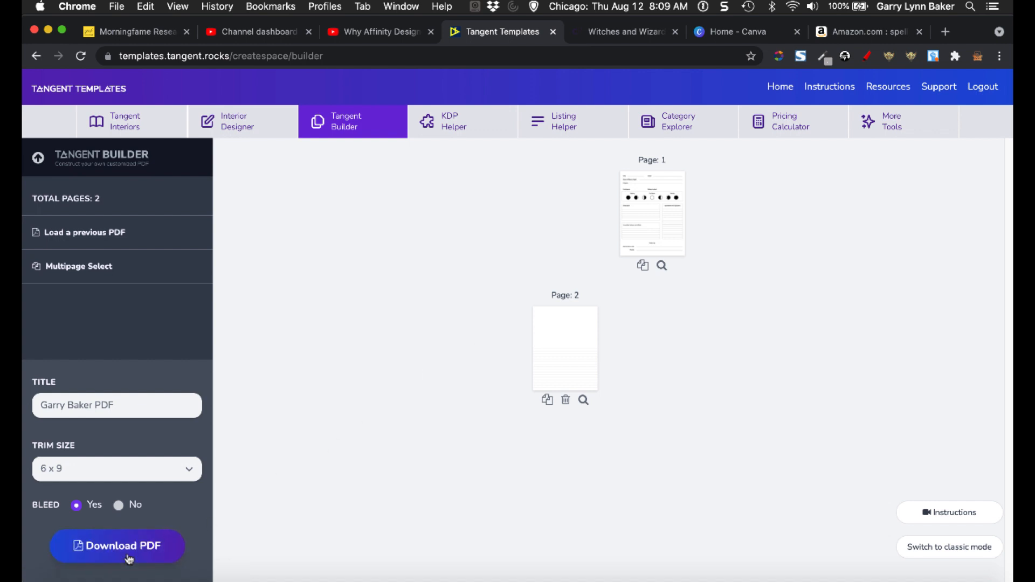
Switch to Affinity Designer and open the two-page 6x9 PDF with bleed from Downloads, loading all pages
left_click(664, 575)
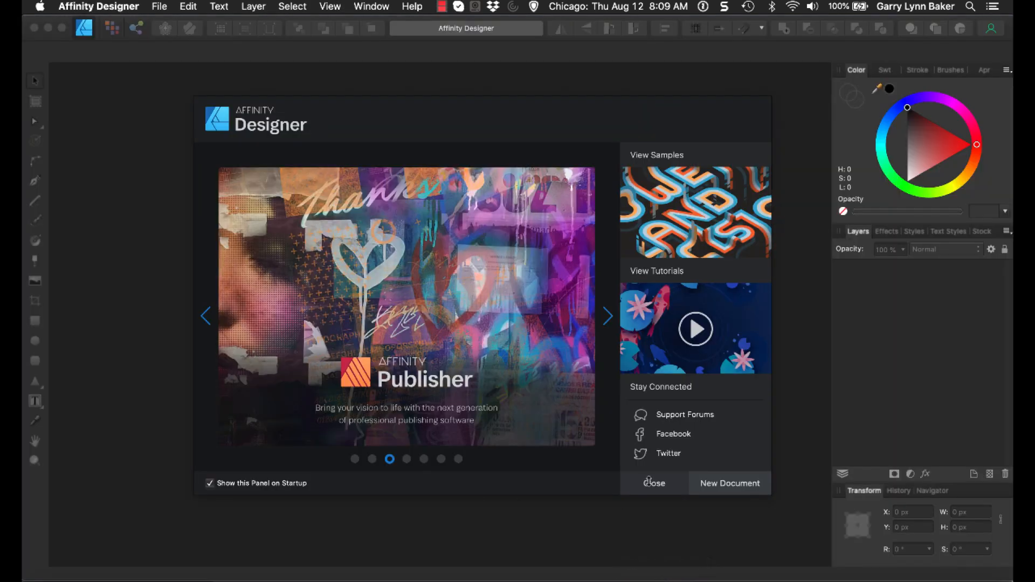
left_click(653, 485)
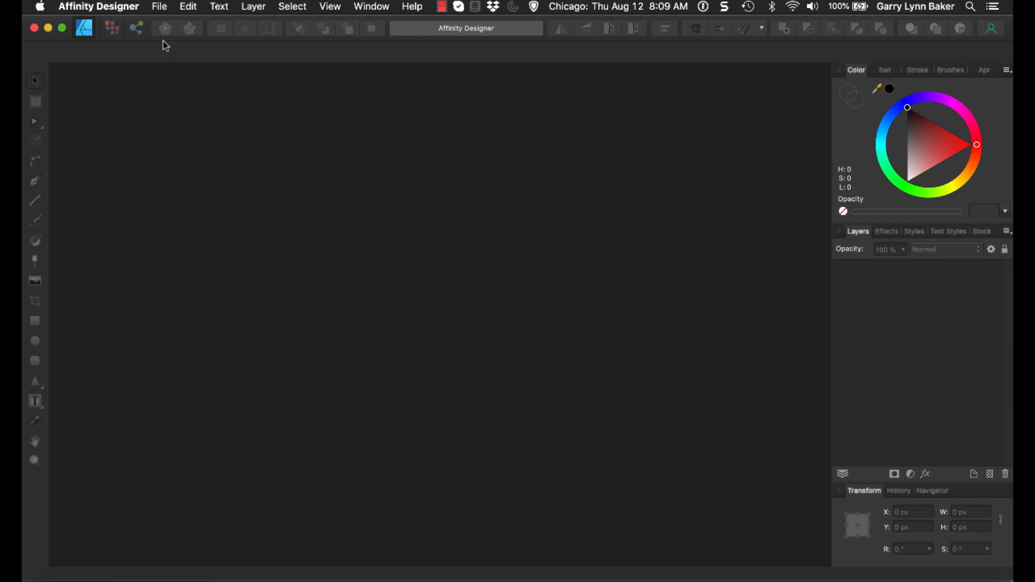
left_click(159, 8)
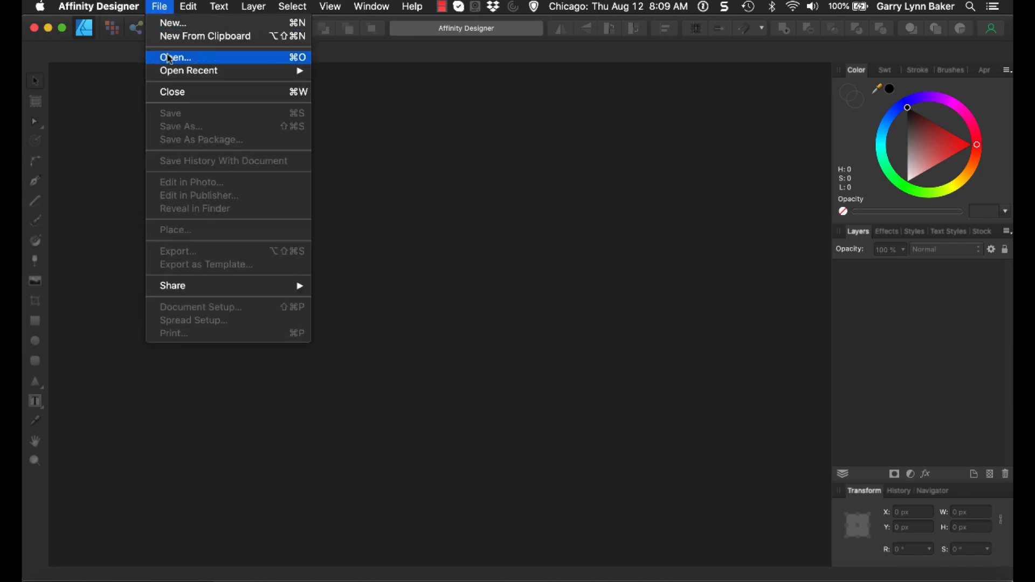
left_click(169, 58)
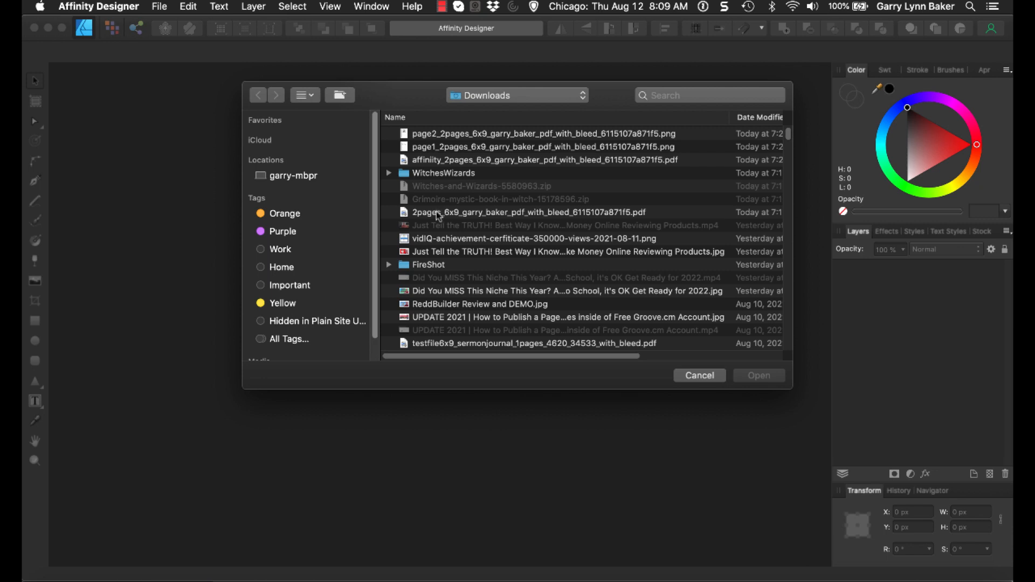
left_click(438, 214)
double_click(438, 214)
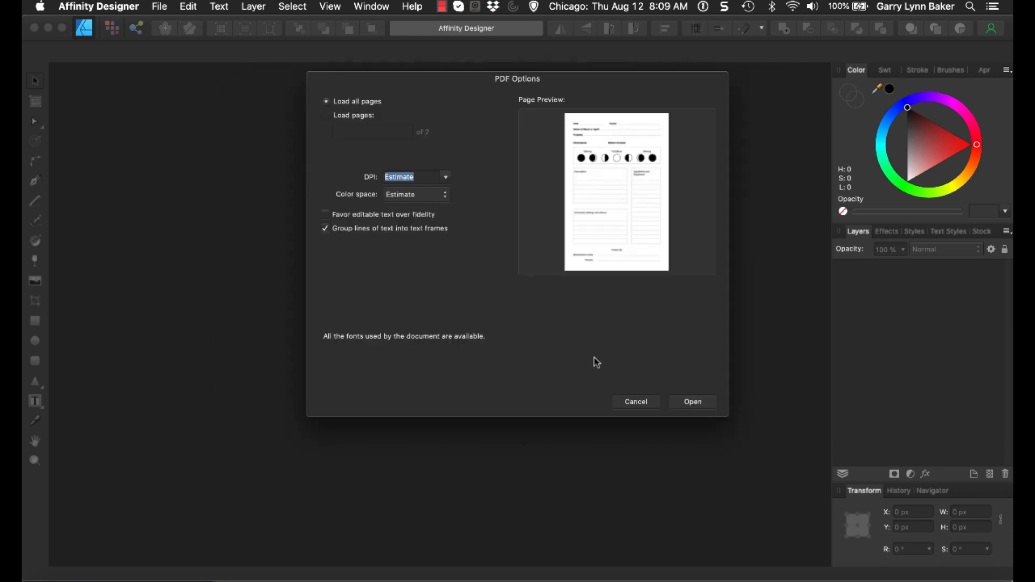
left_click(693, 403)
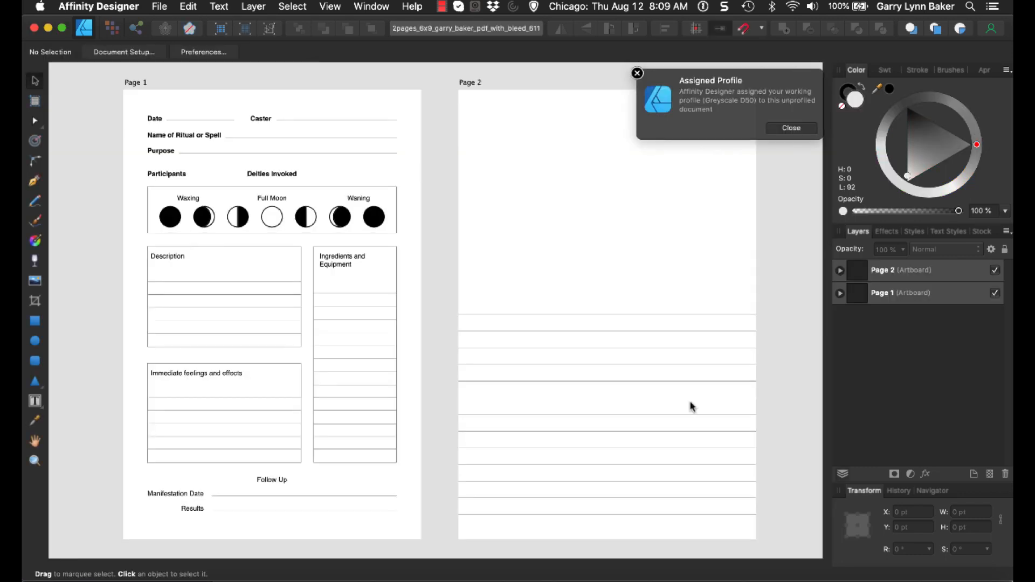
left_click(790, 129)
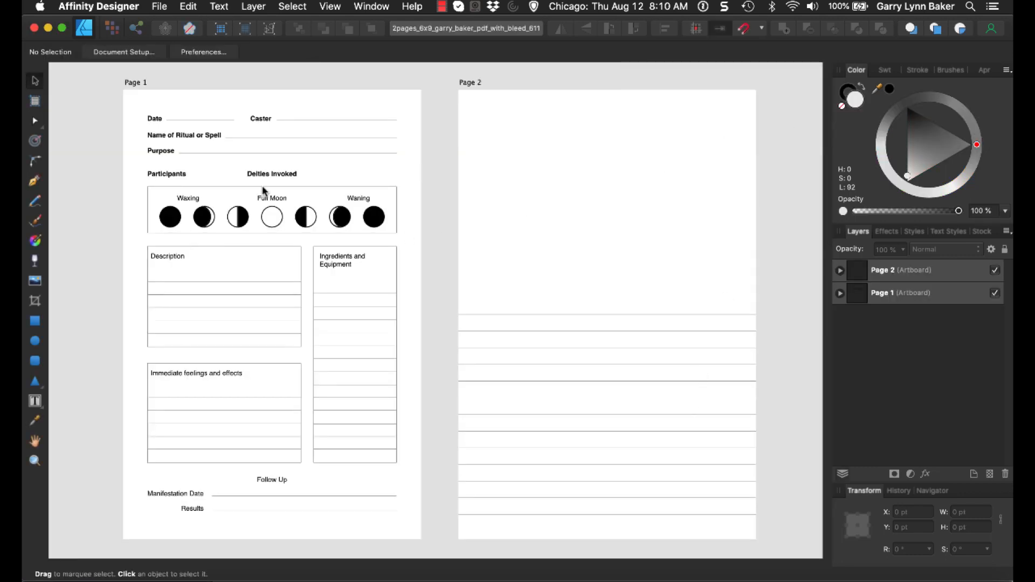
Ungroup all the content on Page 1 so its individual text objects can be edited
left_click(155, 122)
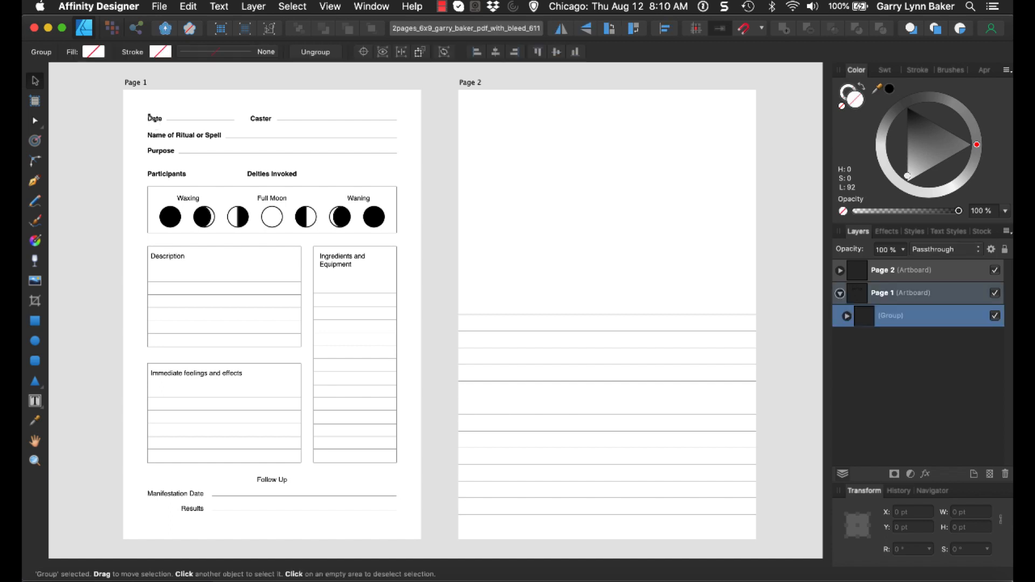
right_click(255, 284)
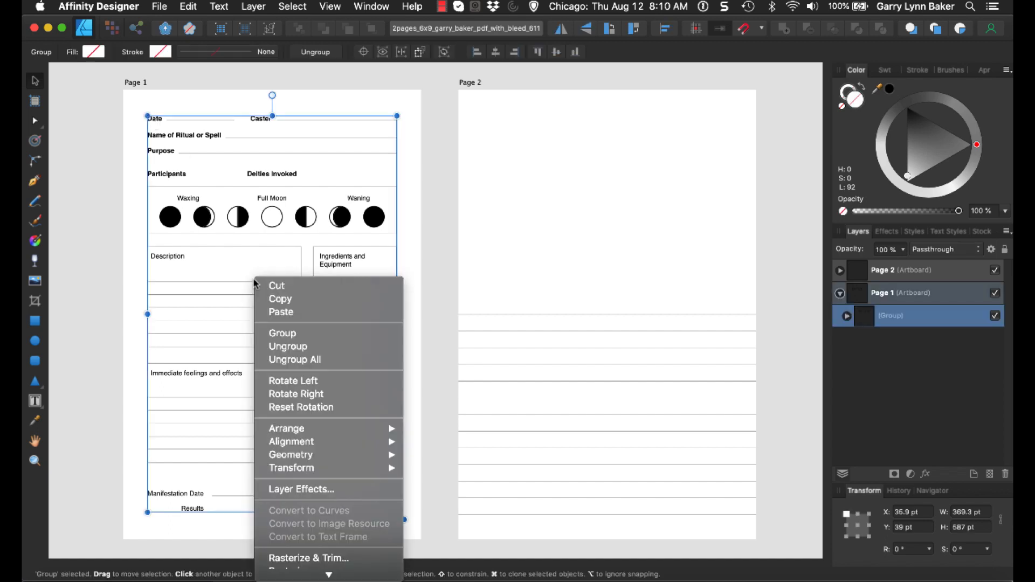
left_click(290, 359)
Change the font of the Date label on Page 1 to Matura MT Script Capitals
double_click(156, 118)
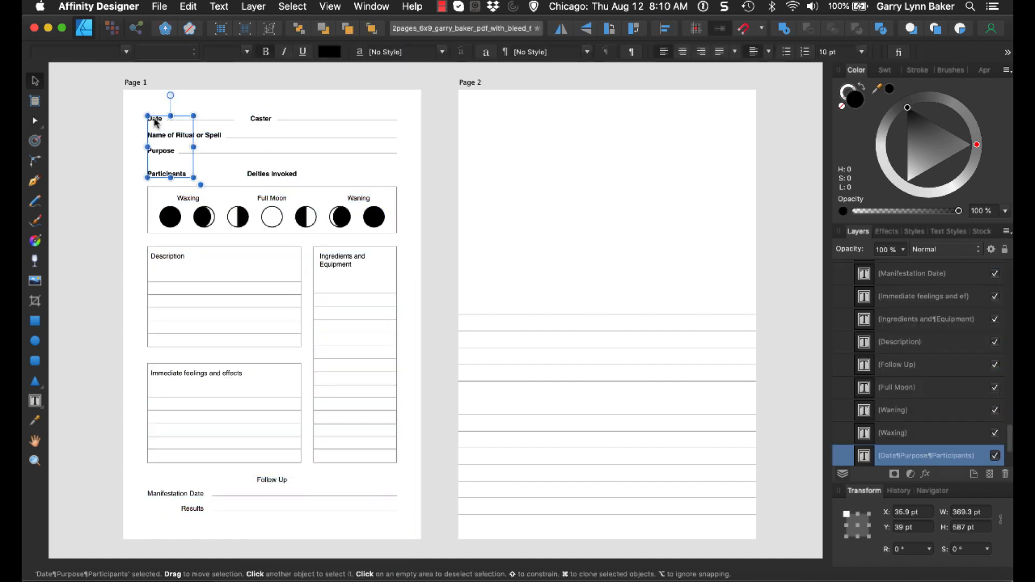
left_click(84, 53)
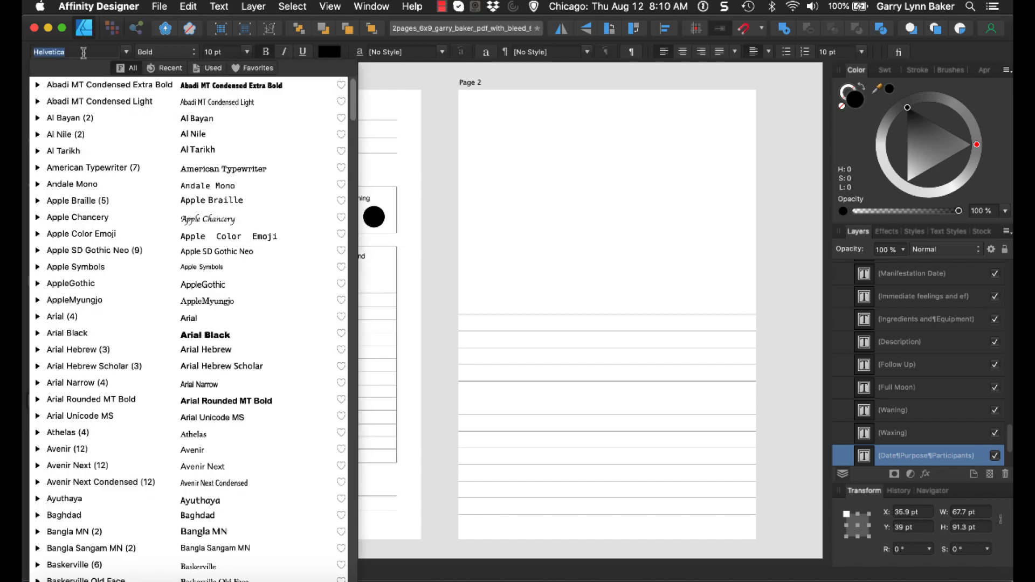
type("scr")
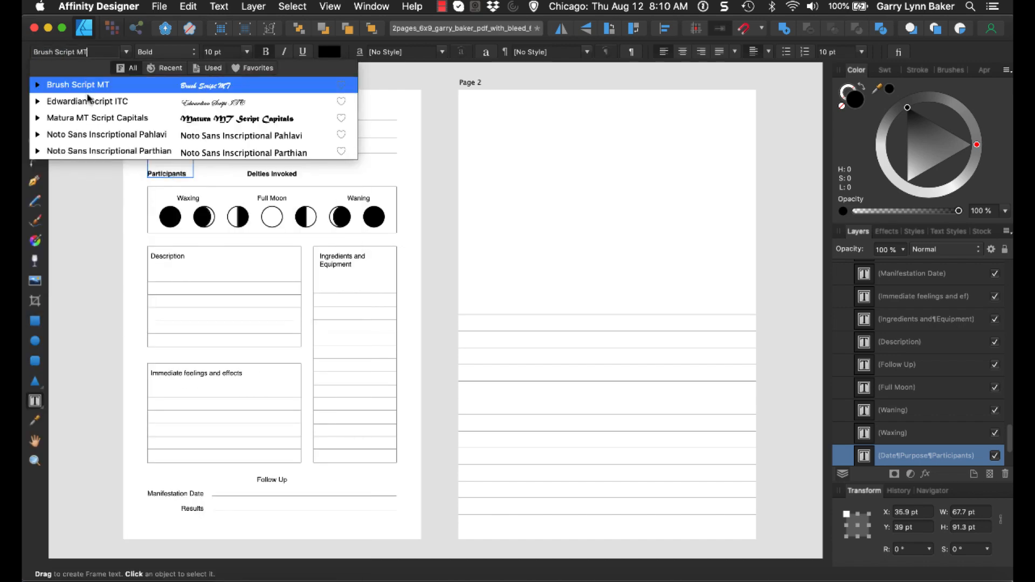
left_click(91, 118)
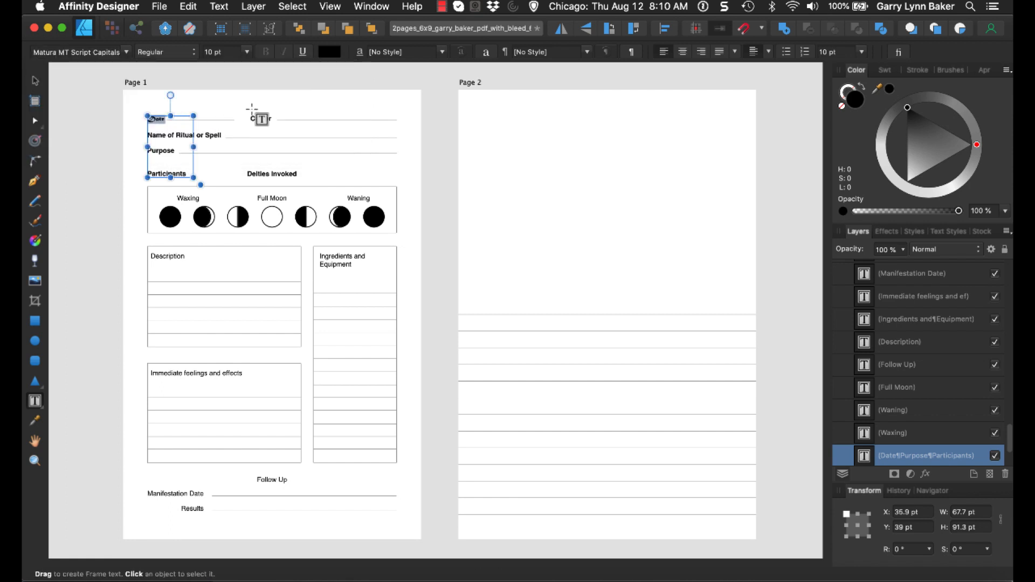
Set the Caster label's font to Matura MT Script Capitals
double_click(255, 120)
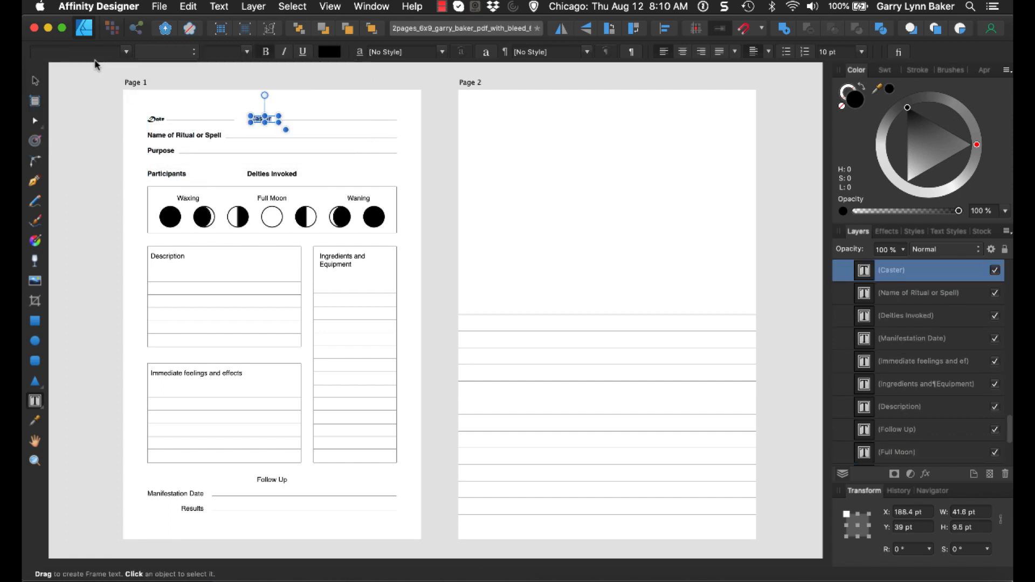
left_click(89, 54)
type("m")
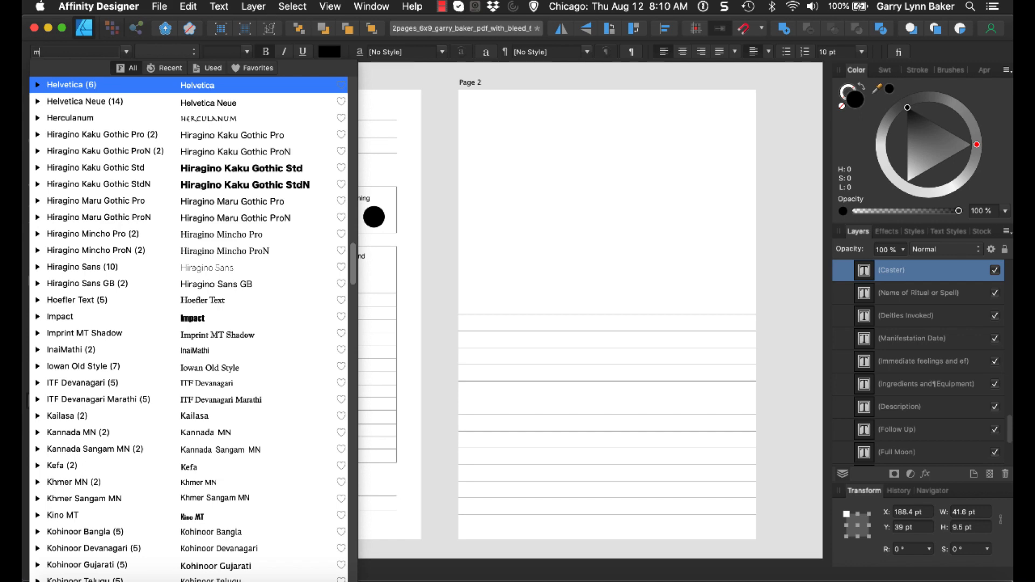
type("atu")
key("Return")
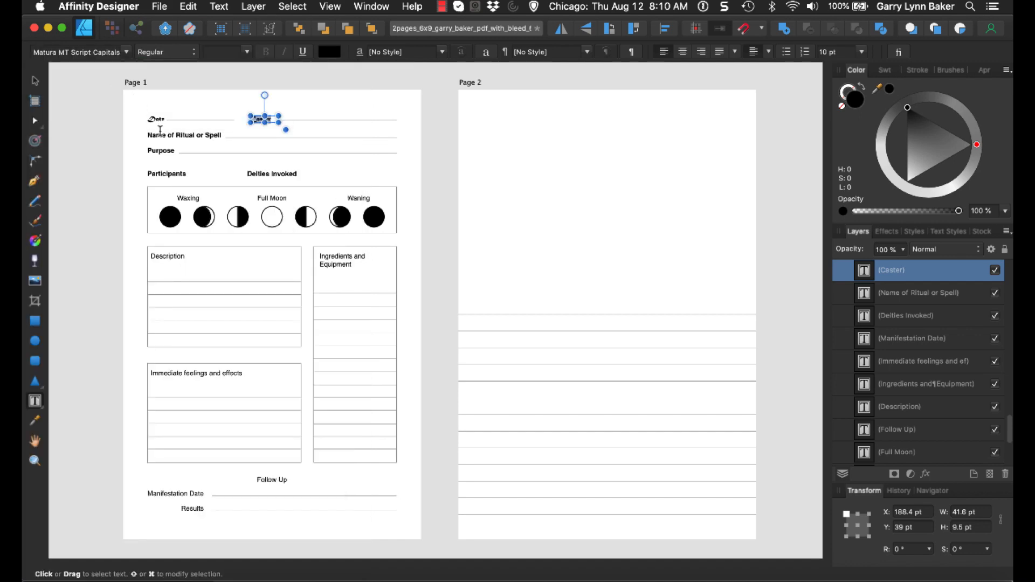
Change the Name of Ritual or Spell and Purpose labels to the Matura MT Script Capitals font
triple_click(160, 131)
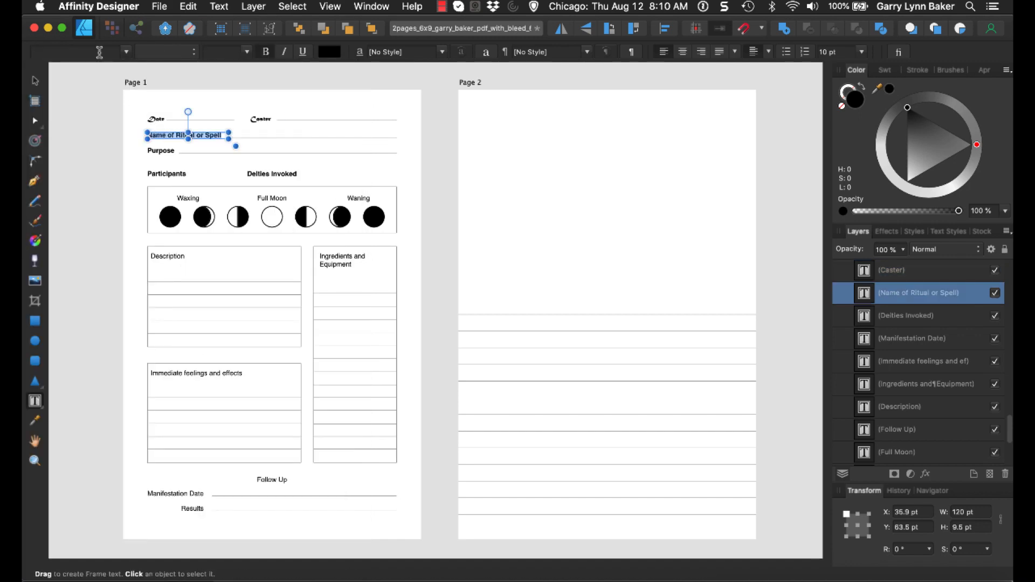
left_click(86, 52)
type("mat")
key("Return")
Set the Participants and Deities Invoked labels in Matura MT Script Capitals
left_click(164, 173)
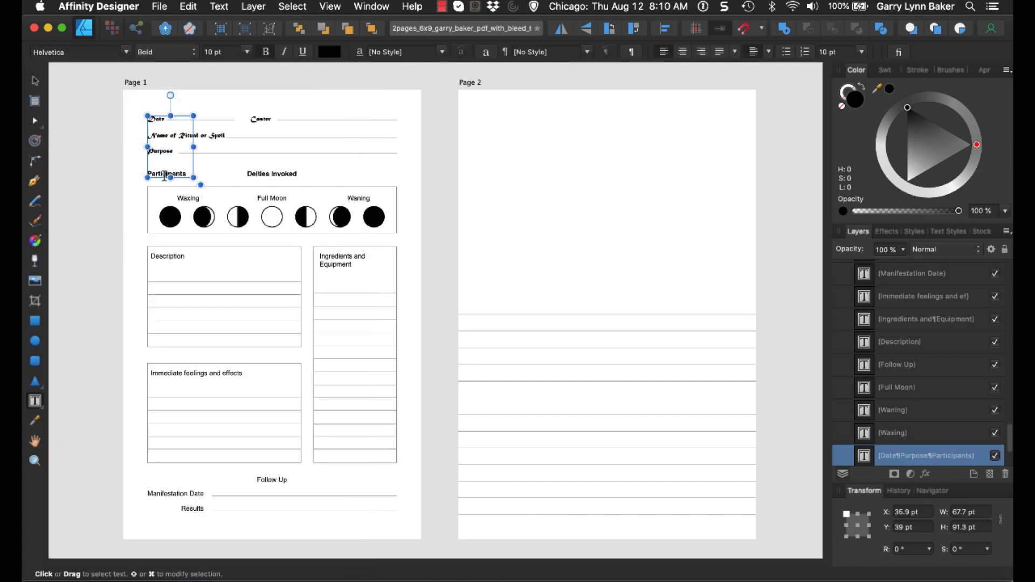
triple_click(166, 173)
triple_click(272, 173)
left_click(104, 52)
type("matu")
Apply Matura MT Script Capitals to the Description, Ingredients and Equipment, and Immediate feelings and effects headings
triple_click(168, 256)
left_click_drag(321, 257, 352, 264)
type("matu")
triple_click(197, 373)
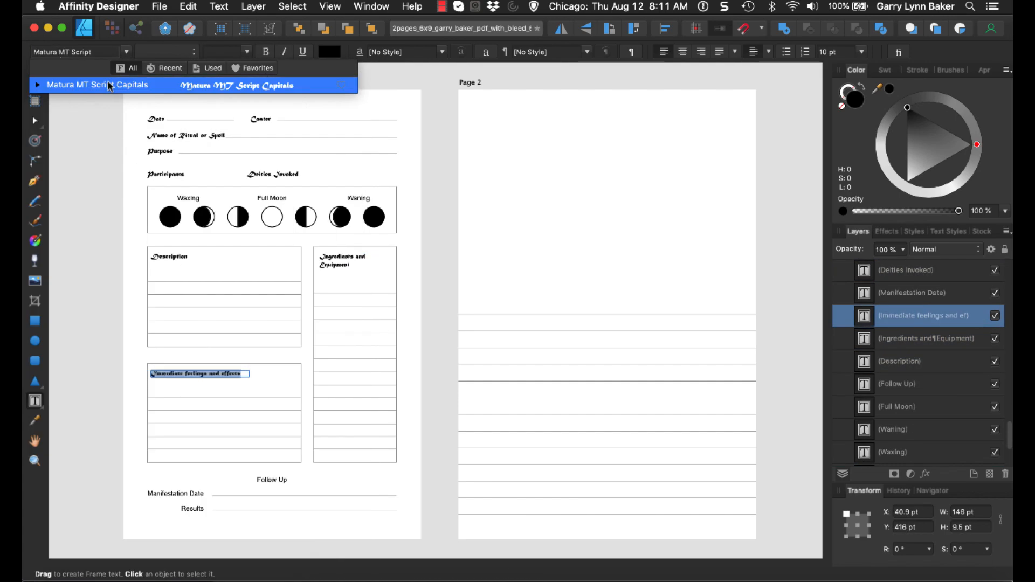
left_click(110, 87)
Change the Follow Up, Manifestation Date and Results labels to Matura MT Script Capitals
triple_click(272, 480)
left_click(86, 52)
type("matu")
left_click(110, 85)
triple_click(175, 494)
triple_click(192, 508)
left_click(109, 85)
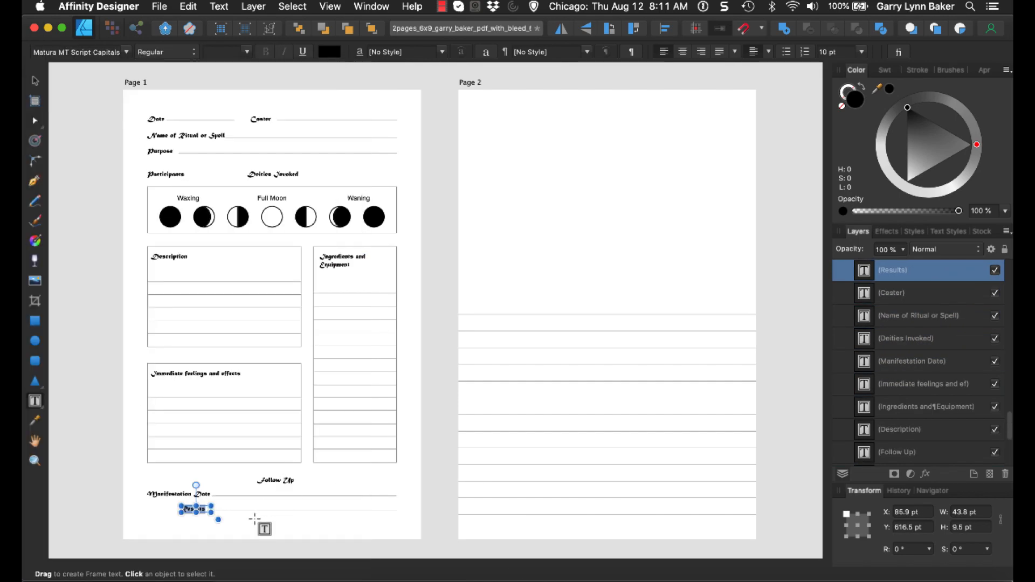
left_click(254, 520)
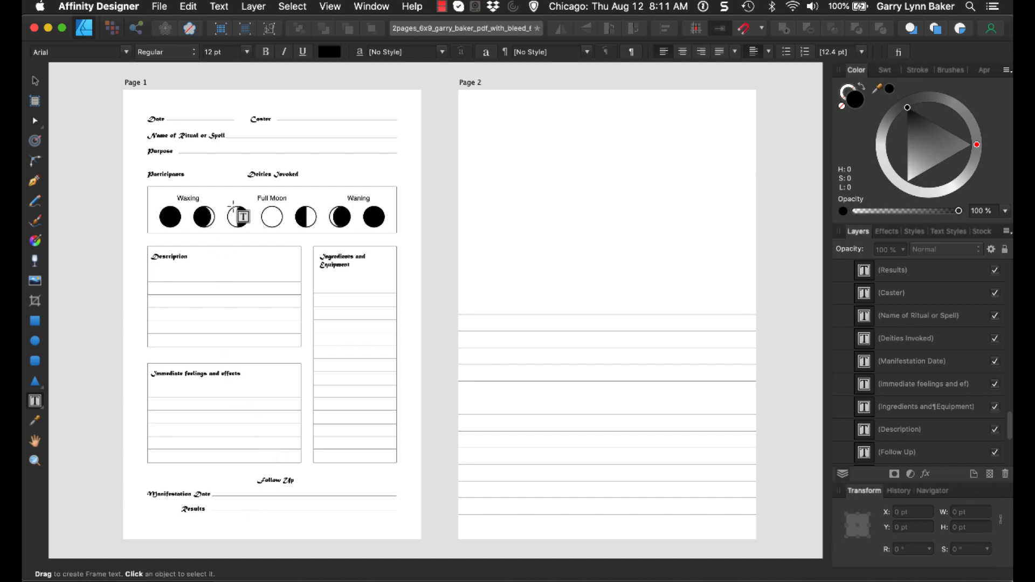
Set the Waxing label above the moon phases in Matura MT Script Capitals
double_click(189, 195)
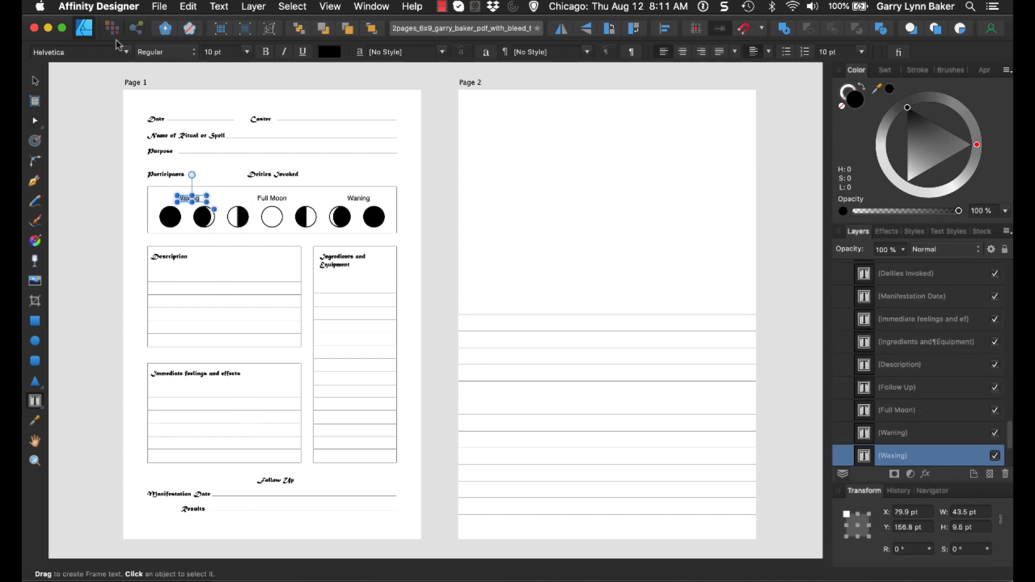
left_click(108, 53)
type("mar")
key("BackSpace")
type("tura MT Script")
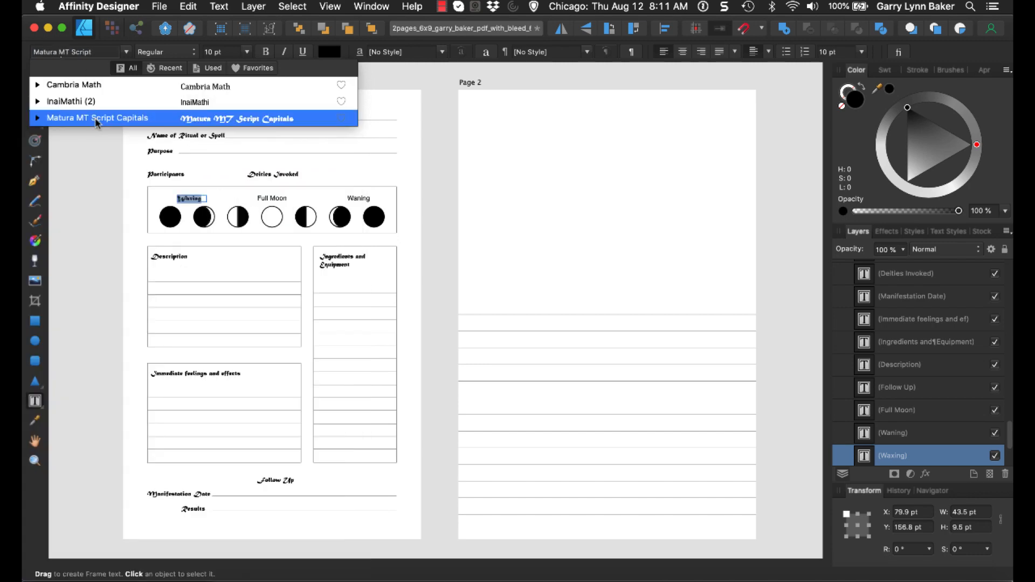
left_click(102, 118)
Change the Full Moon and Waning labels to the Matura MT Script Capitals font
triple_click(272, 198)
left_click(116, 54)
type("mat")
left_click(102, 119)
double_click(359, 198)
left_click(110, 53)
type("mat")
left_click(103, 118)
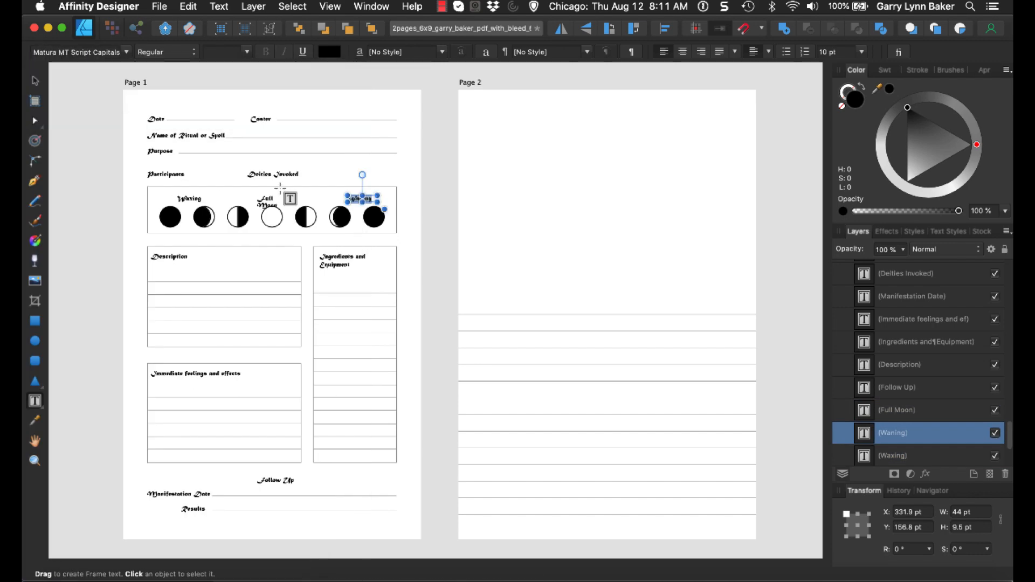
Widen the Full Moon text frame to about 73 pt so the label fits on one line
left_click(271, 264)
left_click(264, 200)
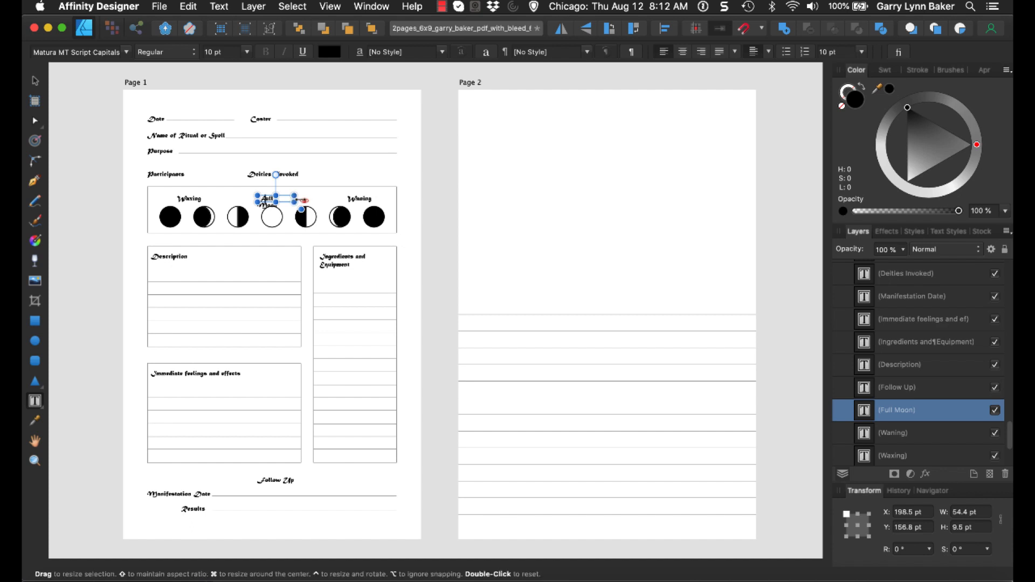
left_click_drag(296, 201, 310, 199)
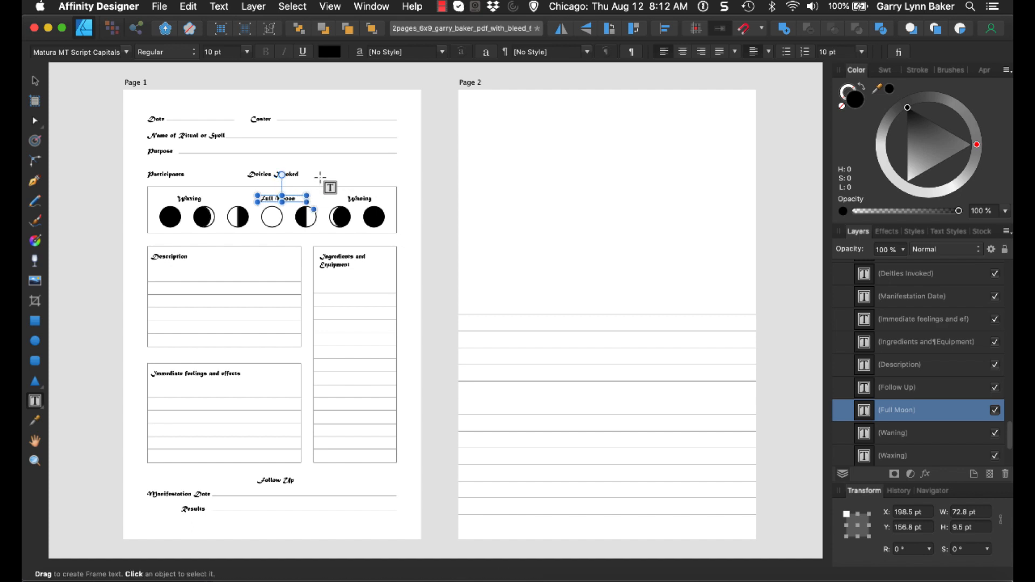
left_click(261, 238)
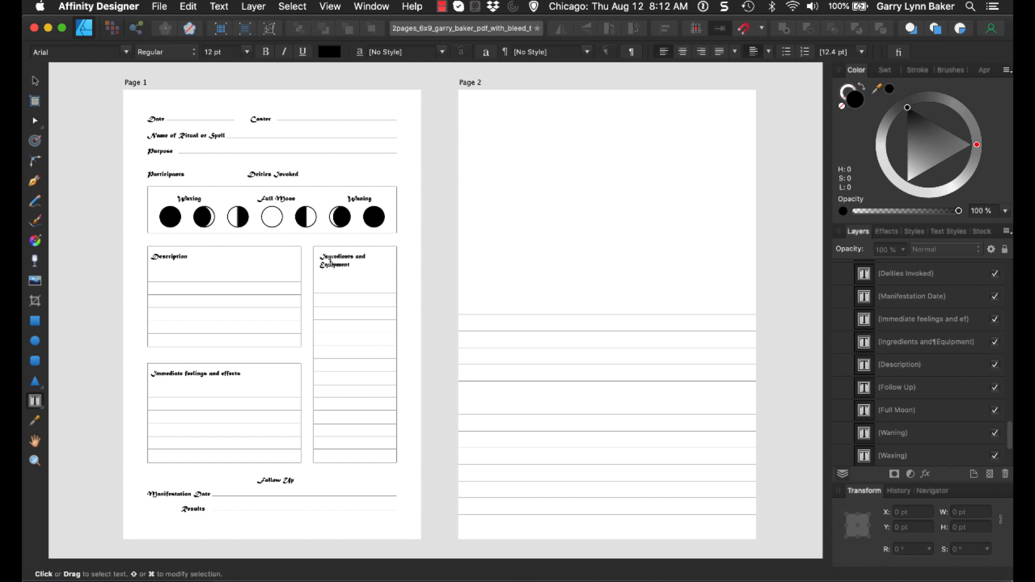
Widen the Ingredients and Equipment text frame slightly to about 86 pt
left_click(331, 261)
mouse_move(373, 261)
left_mouse_down()
mouse_move(423, 261)
mouse_move(378, 261)
left_mouse_up()
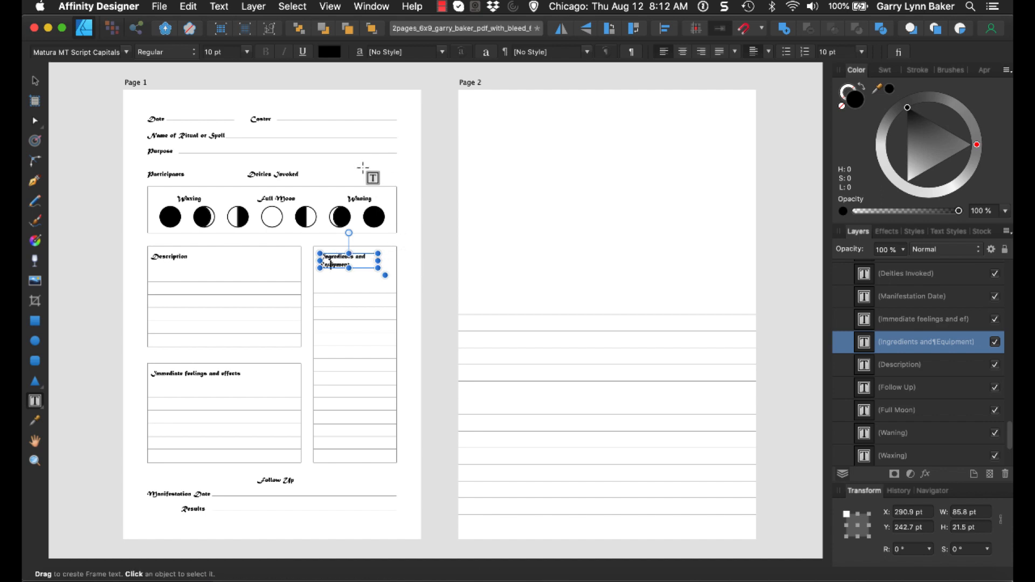
left_click(379, 174)
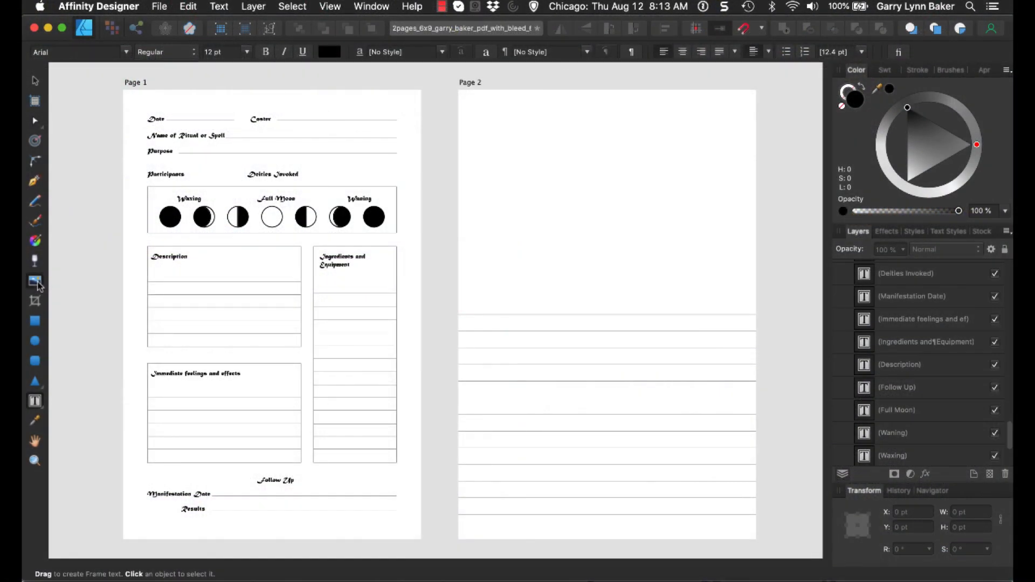
Place the image WitchesWizards.png from the WitchesWizards folder in Downloads into the document
left_click(36, 281)
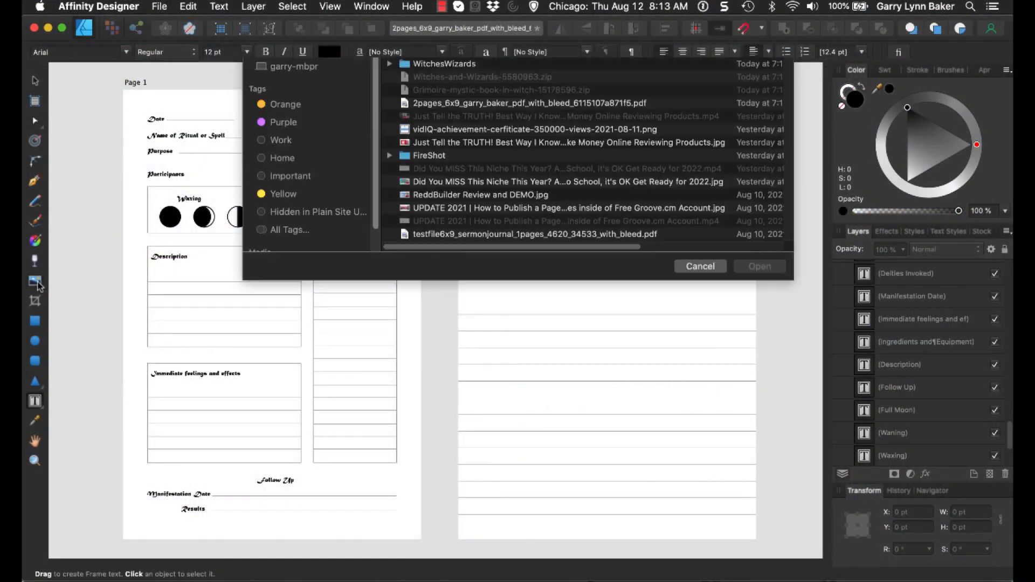
double_click(456, 151)
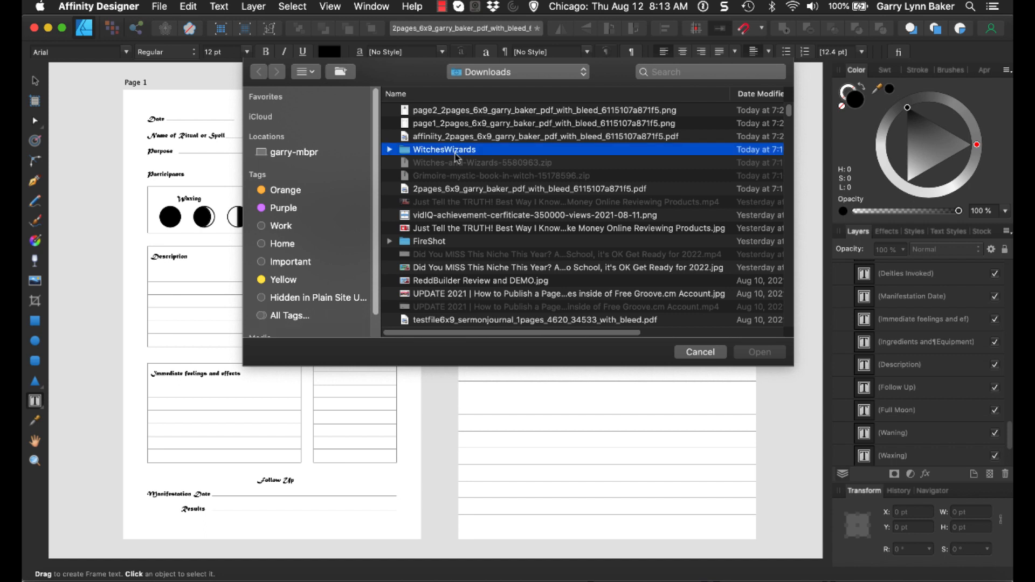
double_click(465, 124)
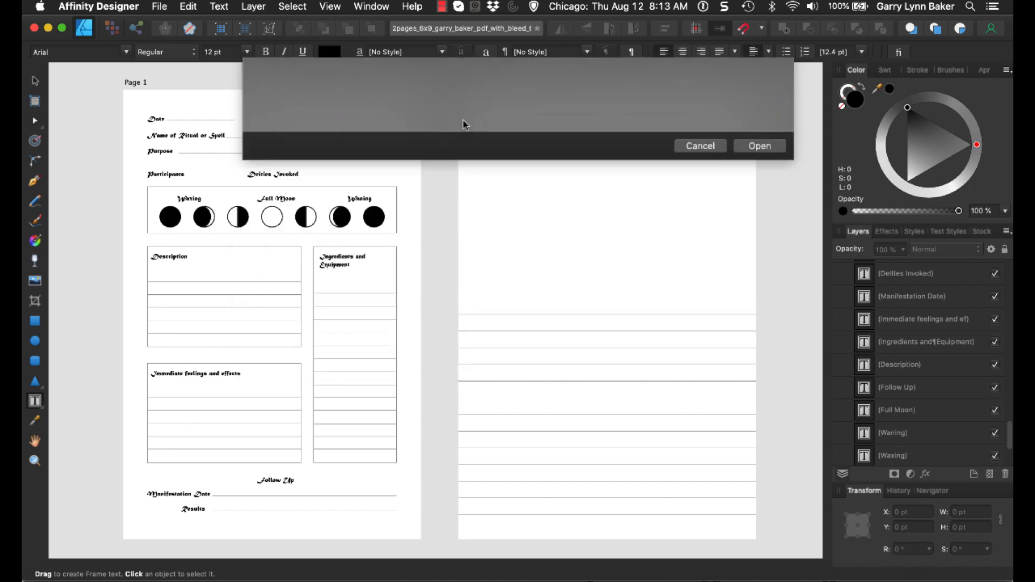
left_click(602, 172)
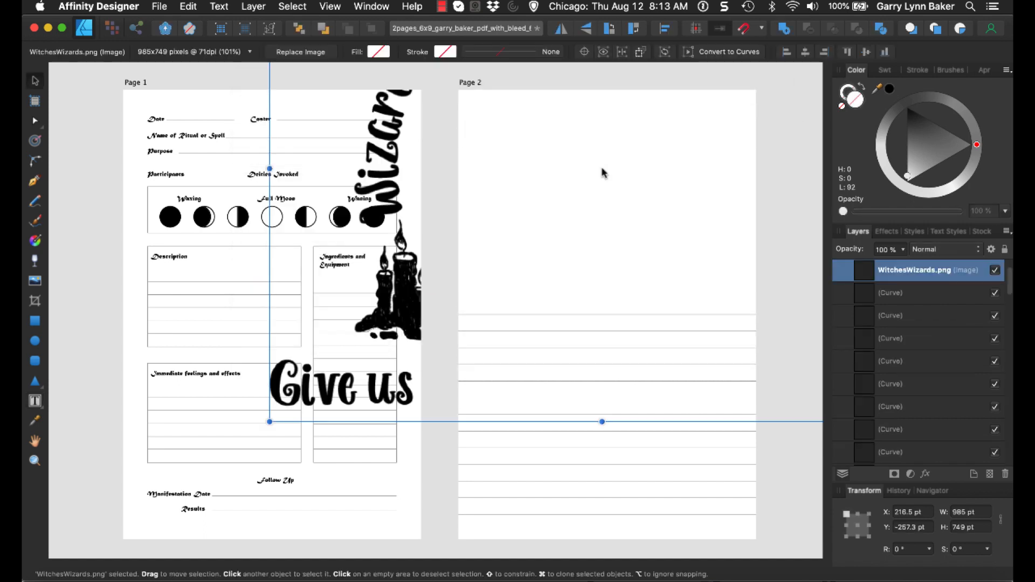
Scale the WitchesWizards image to about 338 x 257 pt and position it in the blank upper half of Page 2
left_click_drag(271, 423, 507, 305)
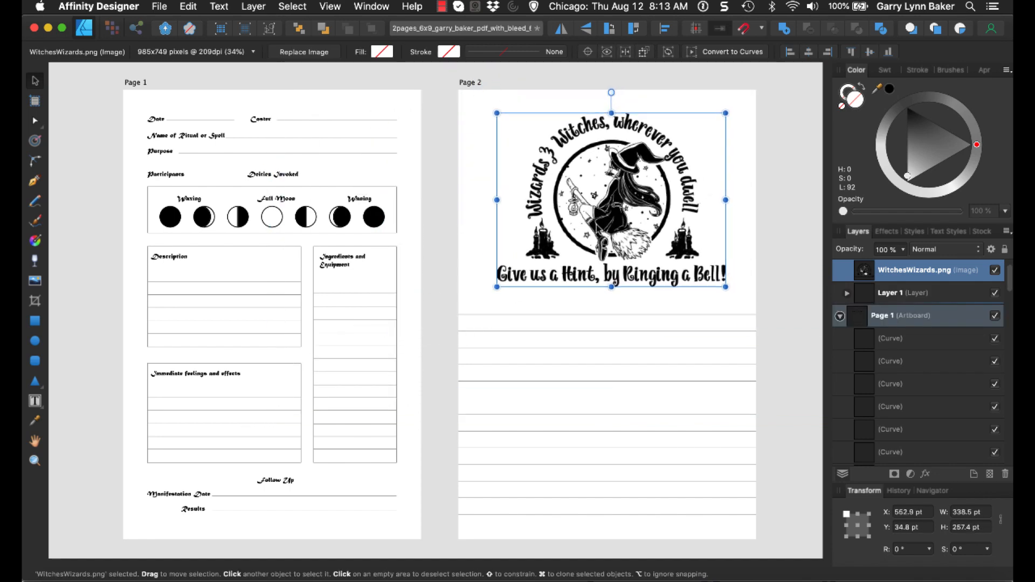
left_click_drag(597, 229, 600, 230)
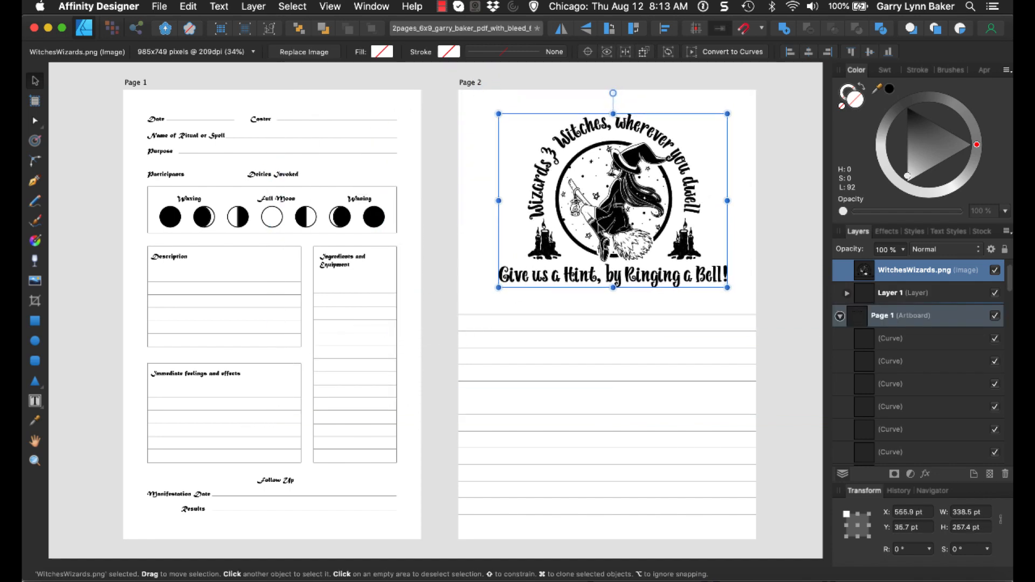
left_click(485, 213)
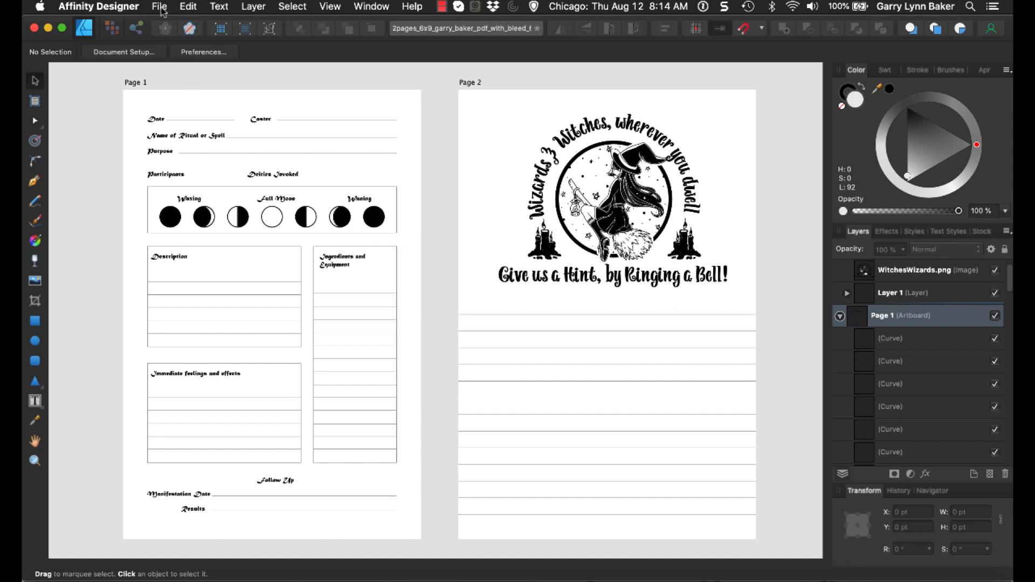
Export Page 1 as a PNG at 441 x 666 px
left_click(159, 7)
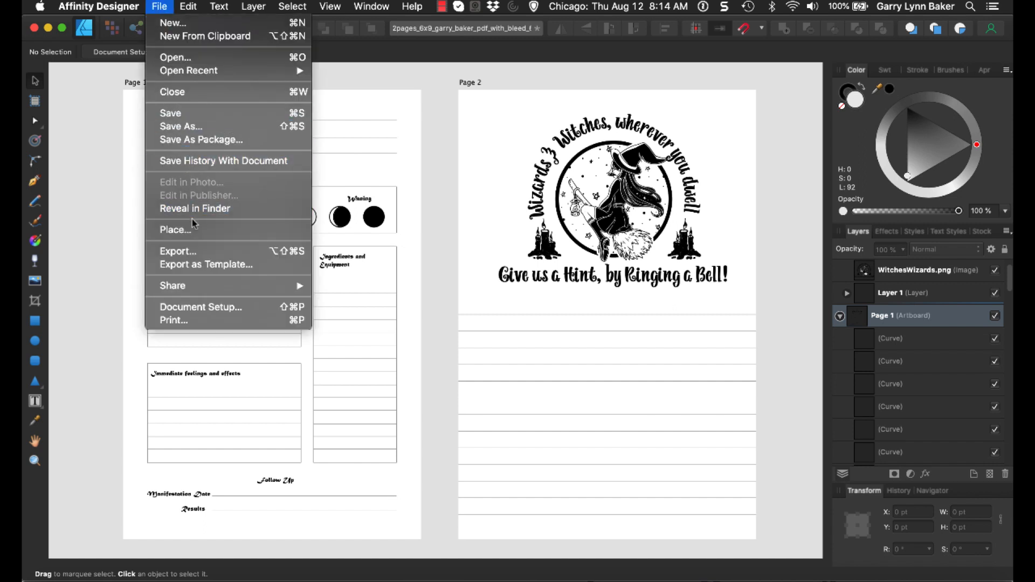
left_click(197, 252)
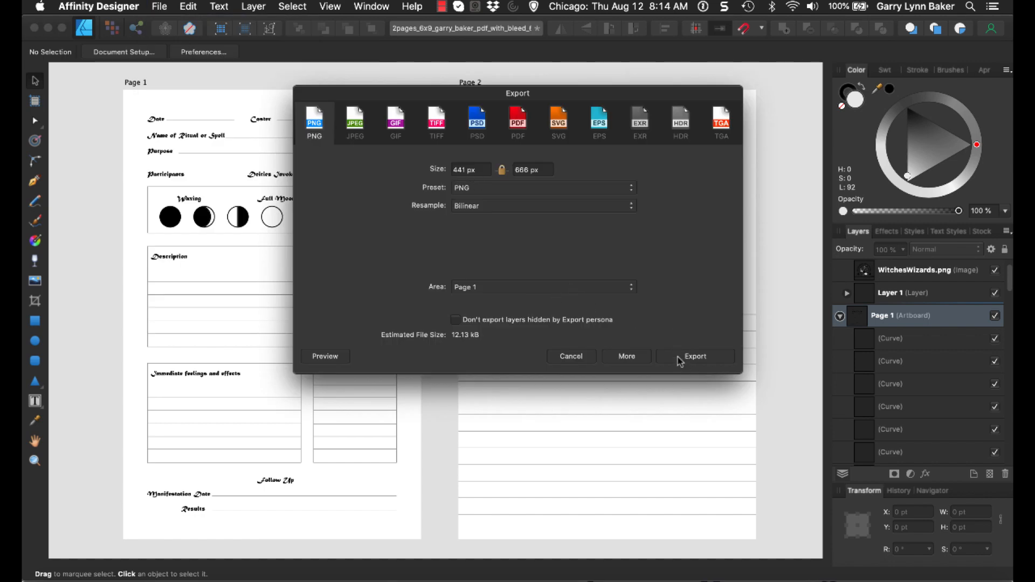
left_click(681, 357)
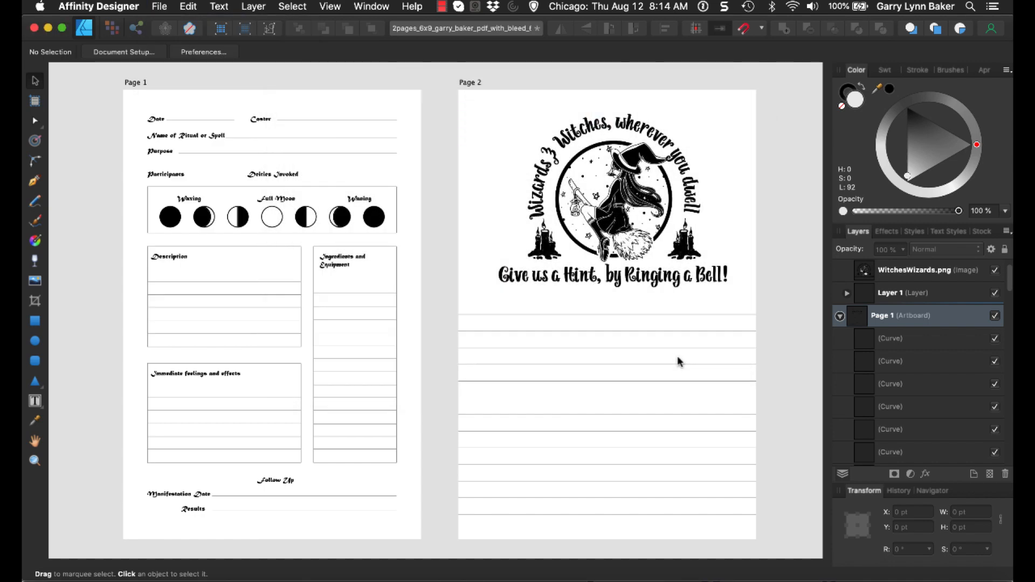
key("Return")
Export Page 2 as a PNG at 441 x 666 px into the Downloads folder
left_click(157, 6)
left_click(192, 252)
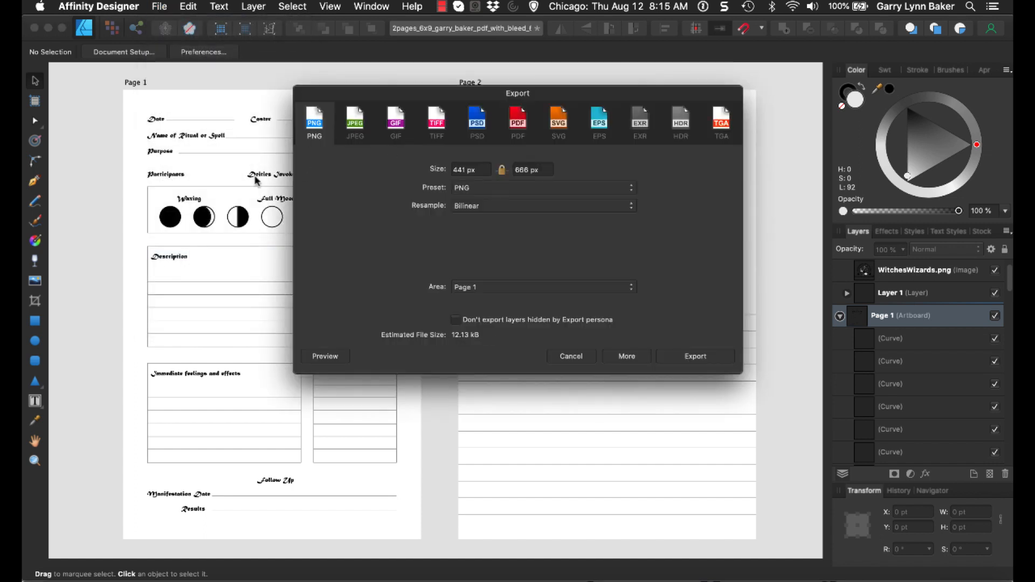
left_click(628, 290)
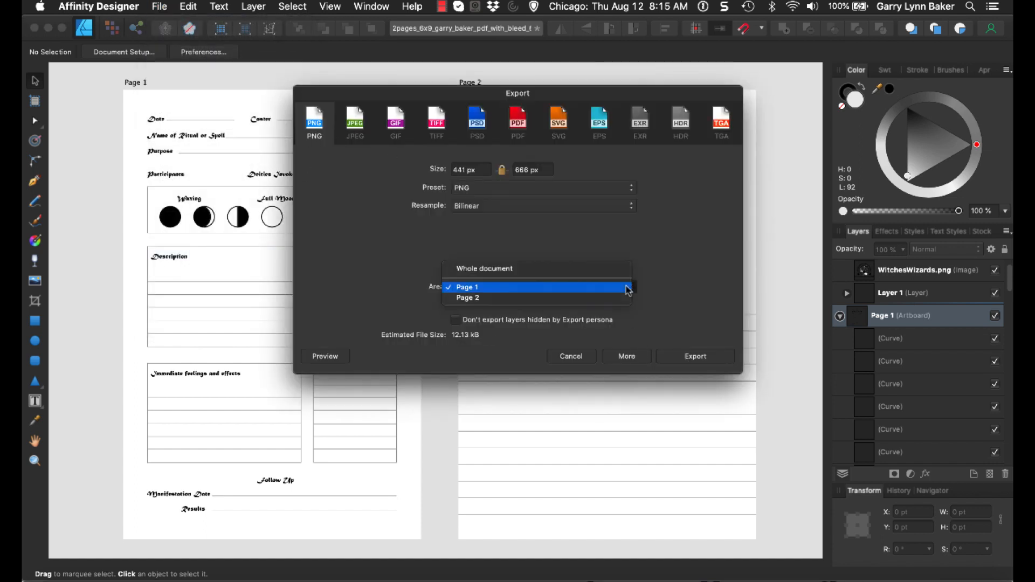
left_click(589, 298)
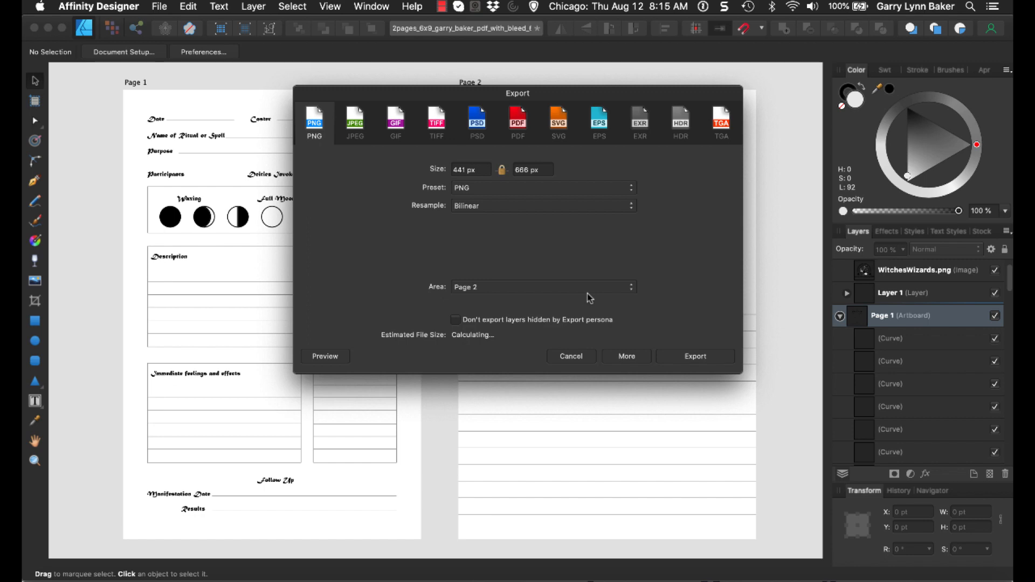
left_click(687, 360)
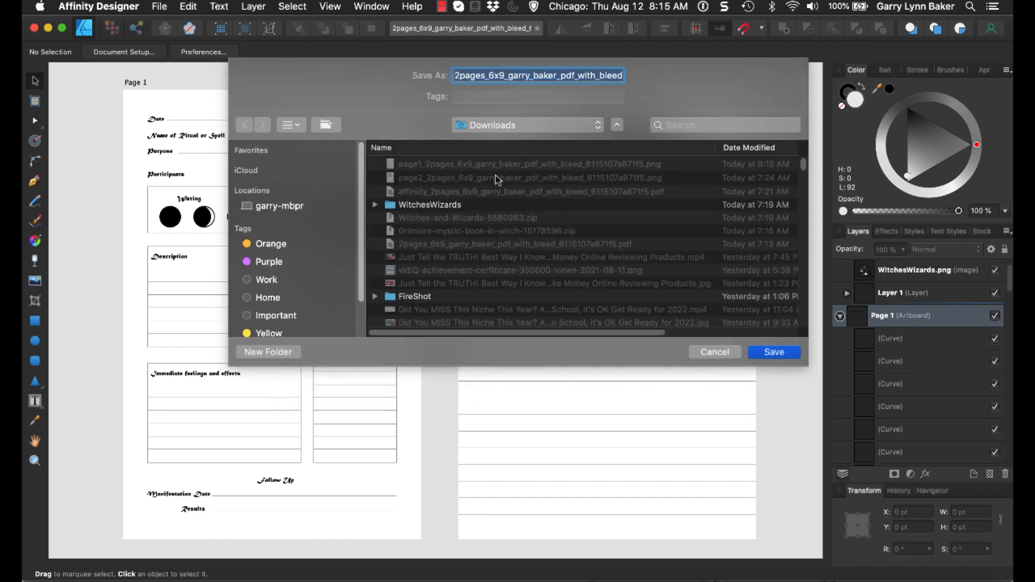
left_click(758, 351)
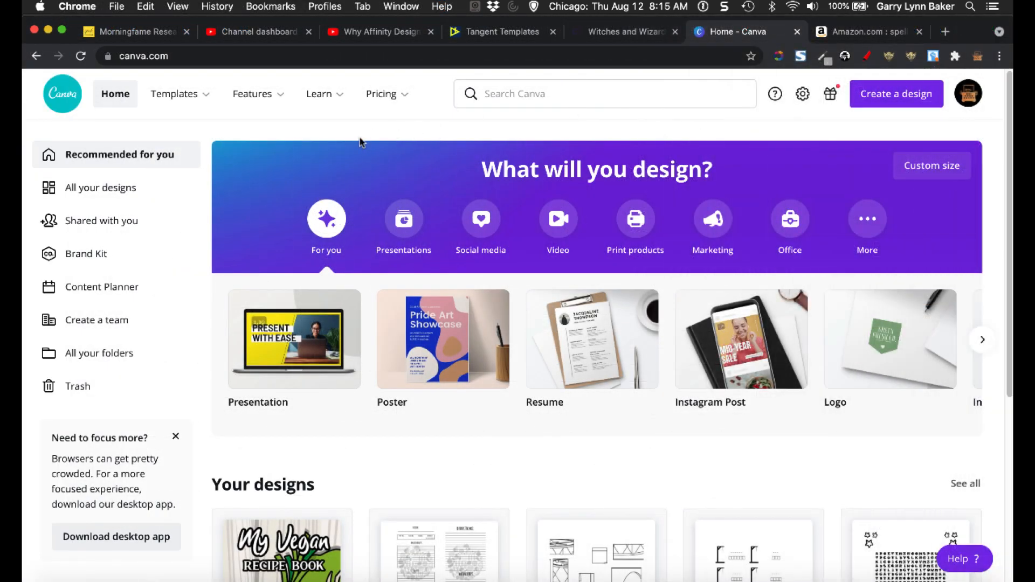
Switch to Canva, create a blank 8.5 x 11 in design and show the uploaded images
left_click(867, 97)
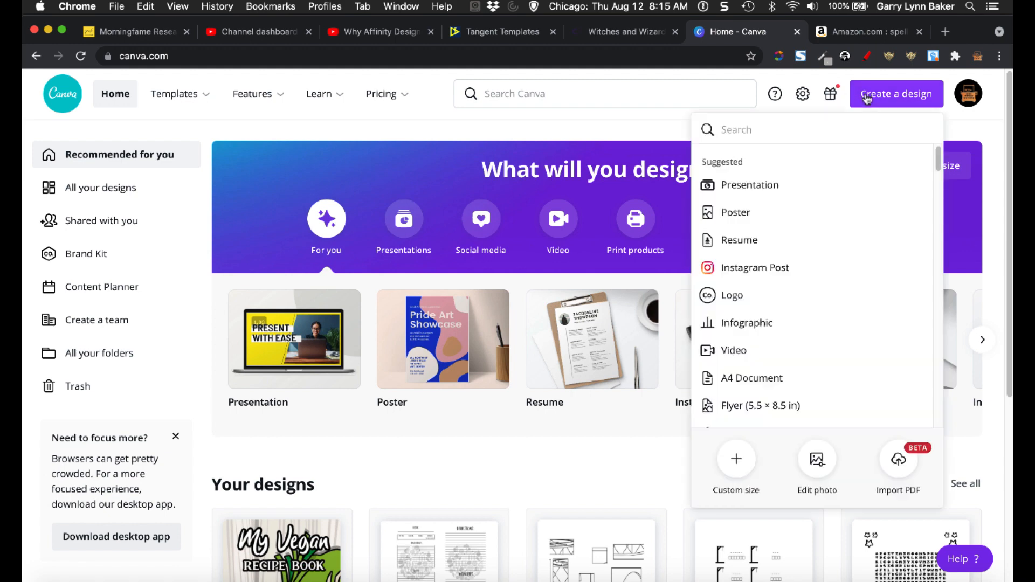
left_click(736, 461)
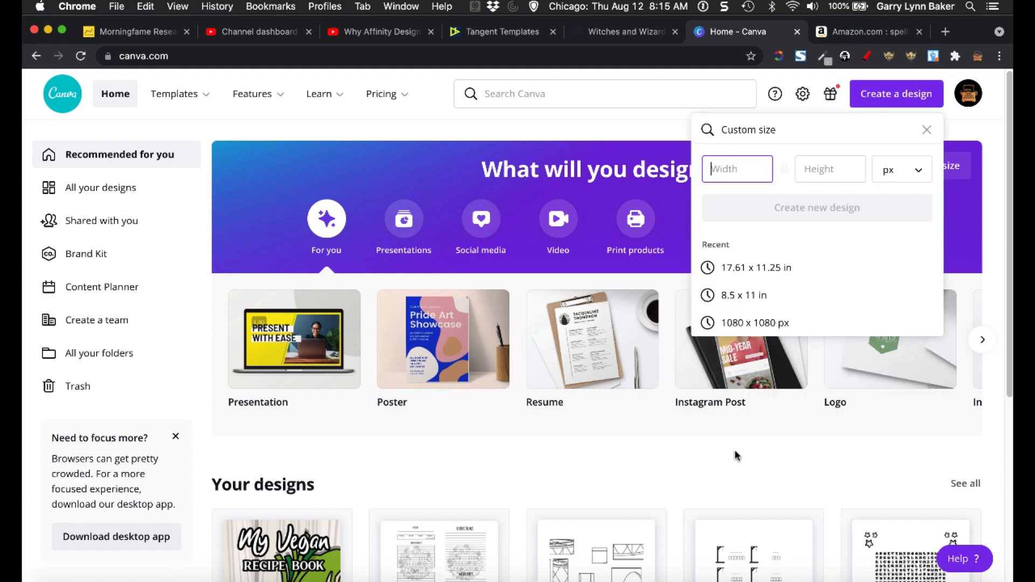
left_click(739, 296)
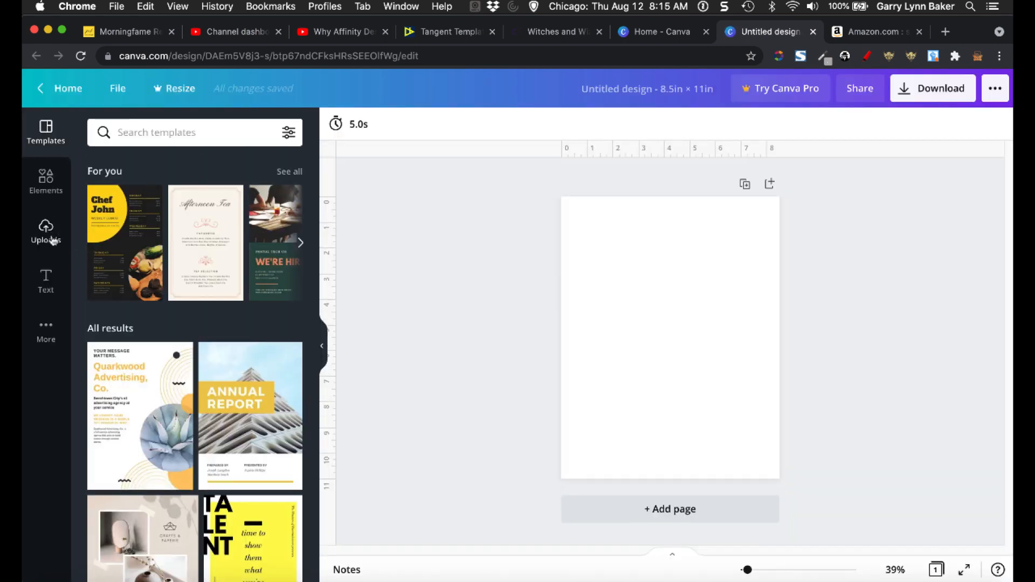
left_click(46, 233)
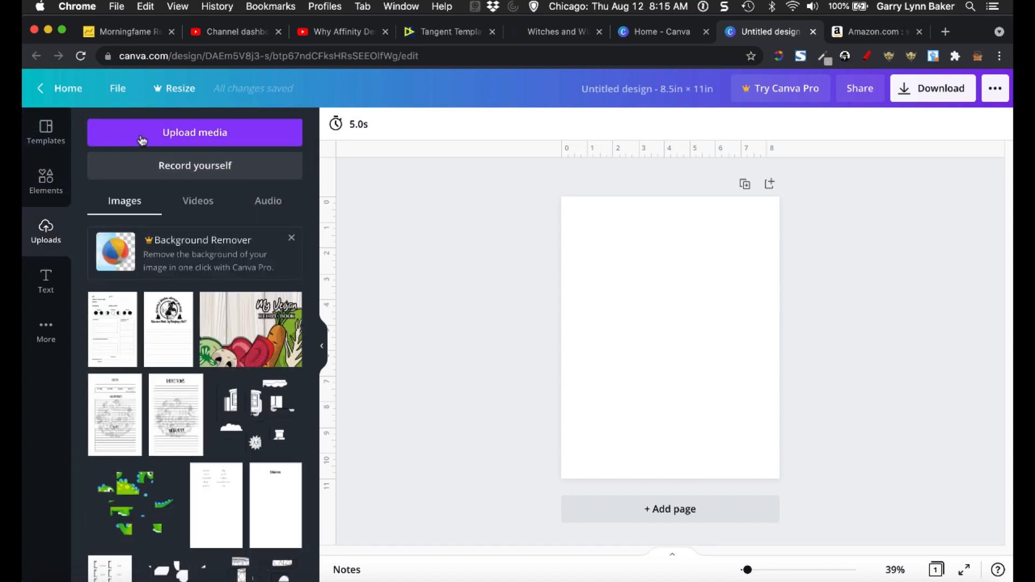
left_click(140, 135)
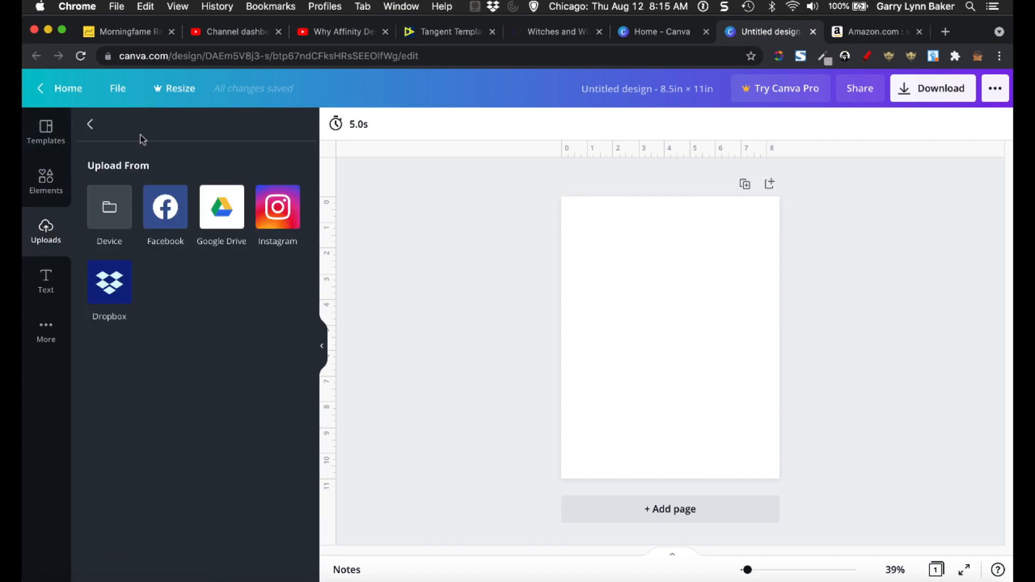
left_click(108, 209)
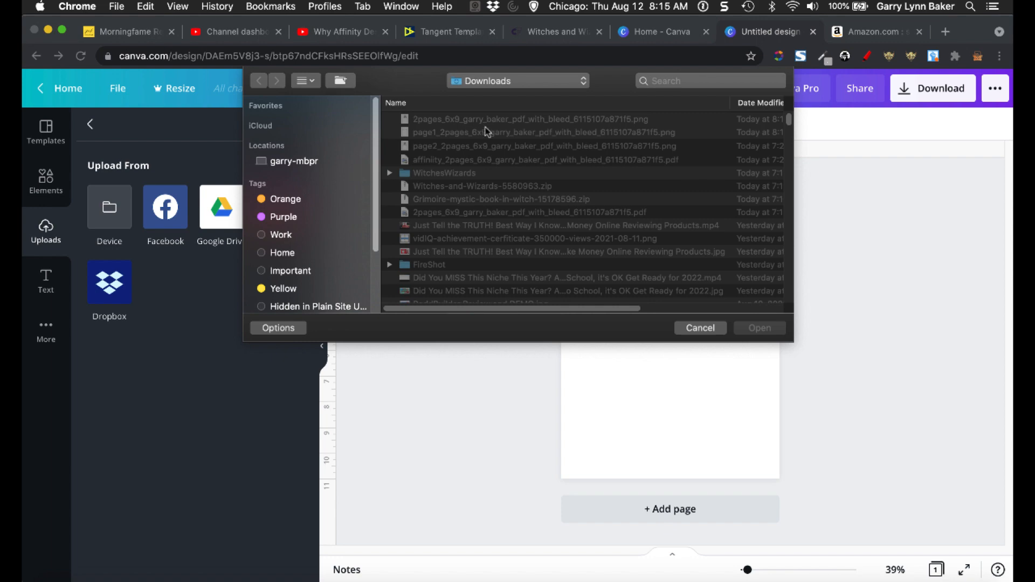
left_click(471, 121)
double_click(473, 133)
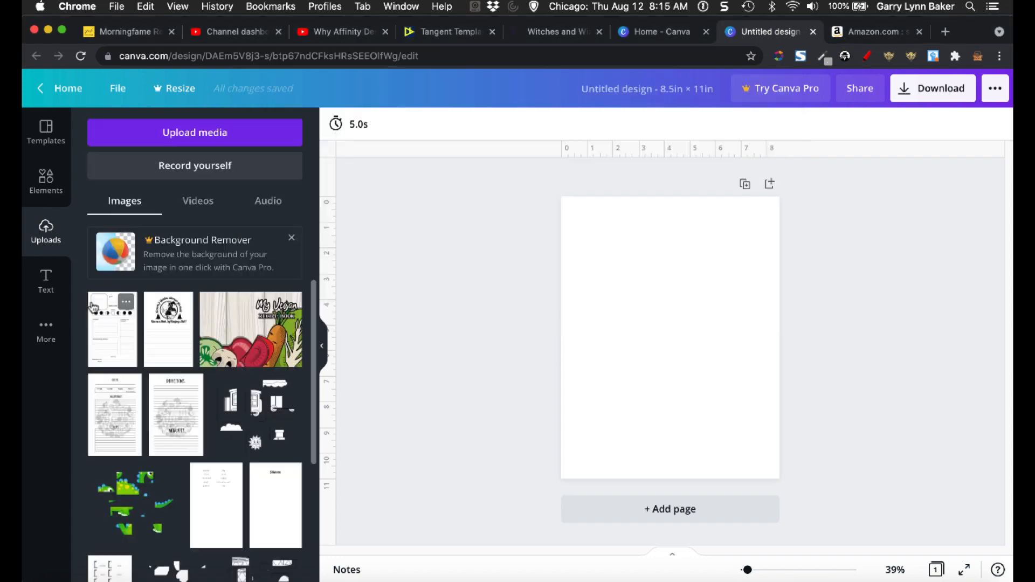
Place the uploaded moon-phase spell page on page 1 and the Witches and Wizards lined page on a new second page
left_click(109, 346)
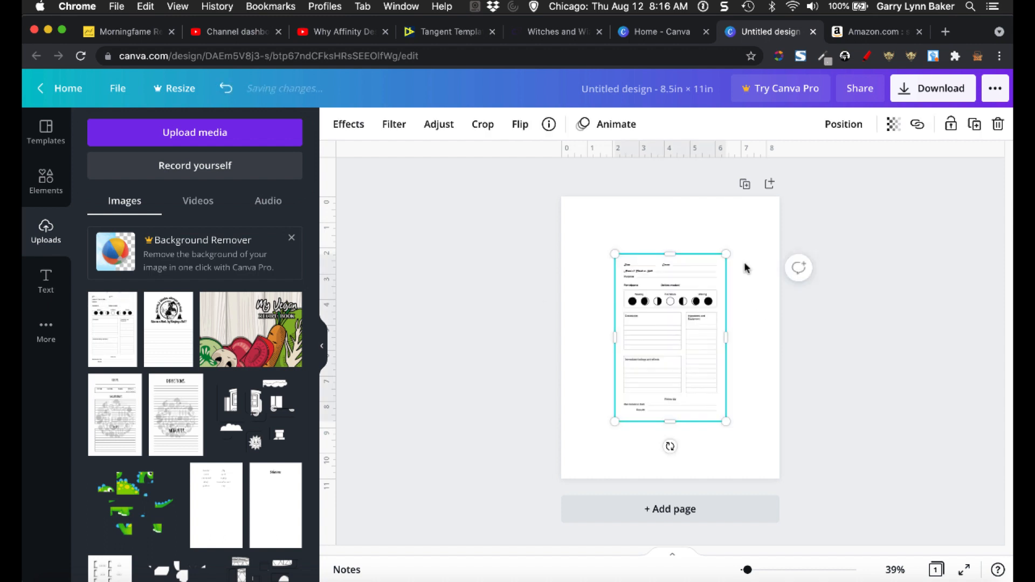
left_click(666, 508)
left_click(184, 331)
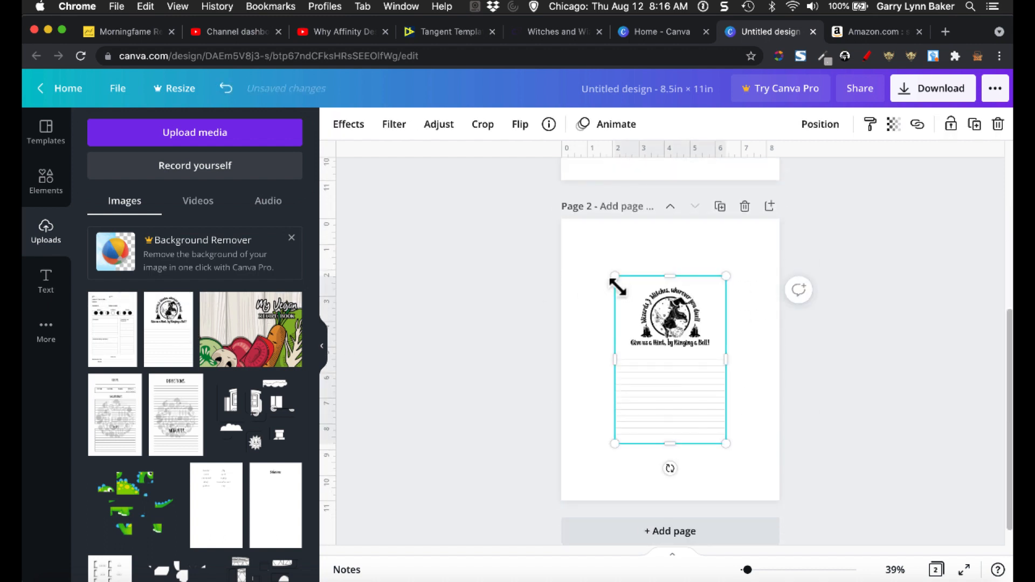
Enlarge the Witches and Wizards page image to the full height of page 2 and centre it
left_click_drag(616, 279, 576, 222)
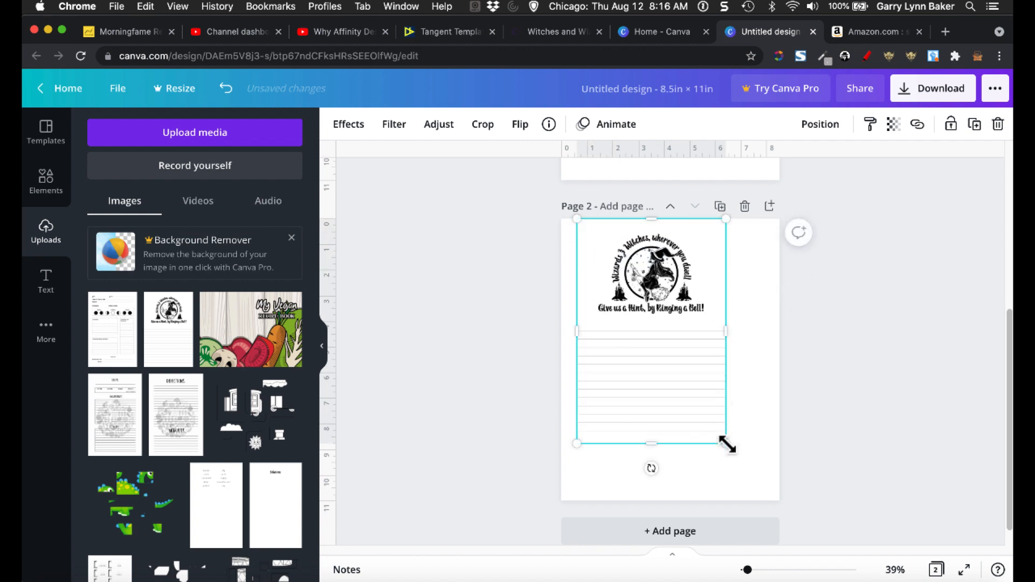
left_click_drag(724, 442, 777, 494)
left_click_drag(693, 443, 691, 443)
Enlarge the moon-phase spell page image to the full height of page 1 and centre it
scroll(807, 426, "up", 5)
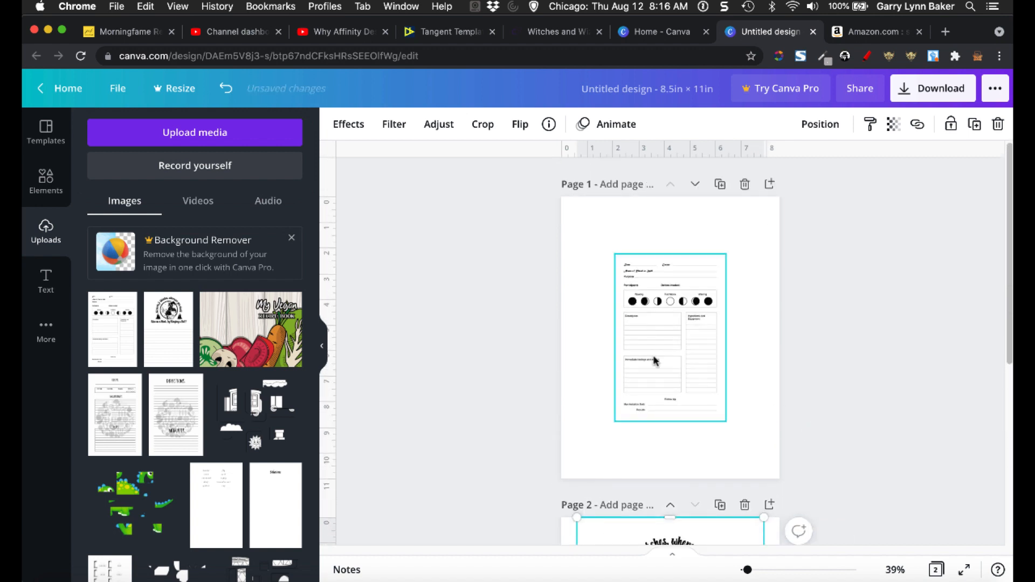
left_click_drag(615, 254, 562, 212)
left_click_drag(727, 420, 777, 468)
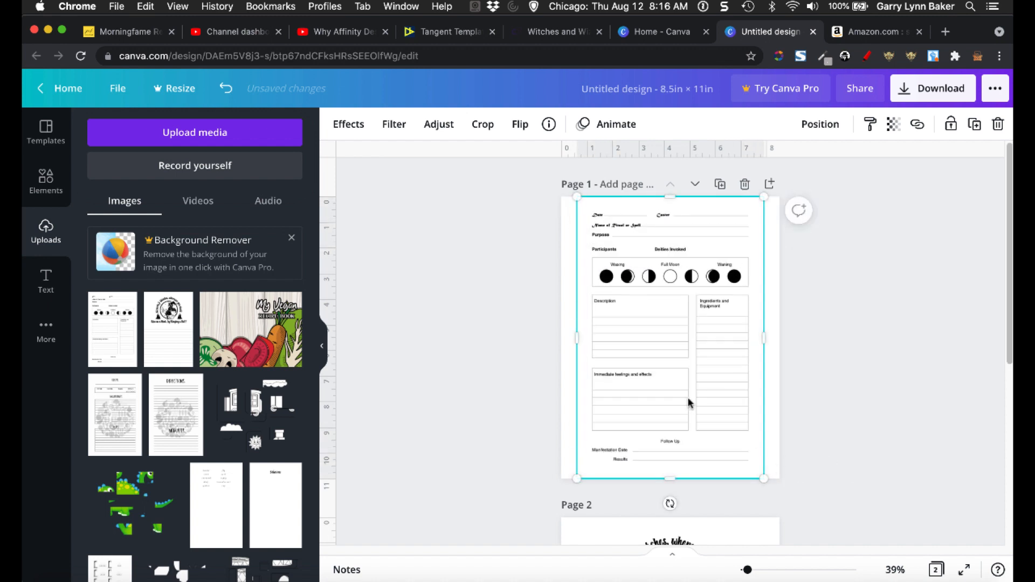
left_click_drag(689, 399, 686, 400)
left_click(827, 382)
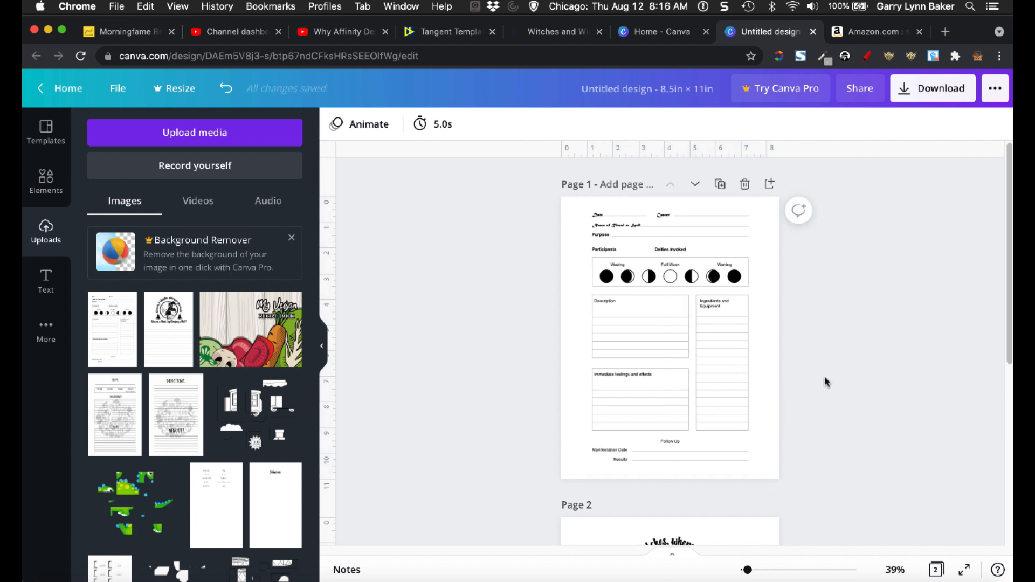
Insert a blank page at the front of the design and add the heading "This Spell Book Belongs To:" in its upper half
left_click(772, 184)
left_click(672, 204)
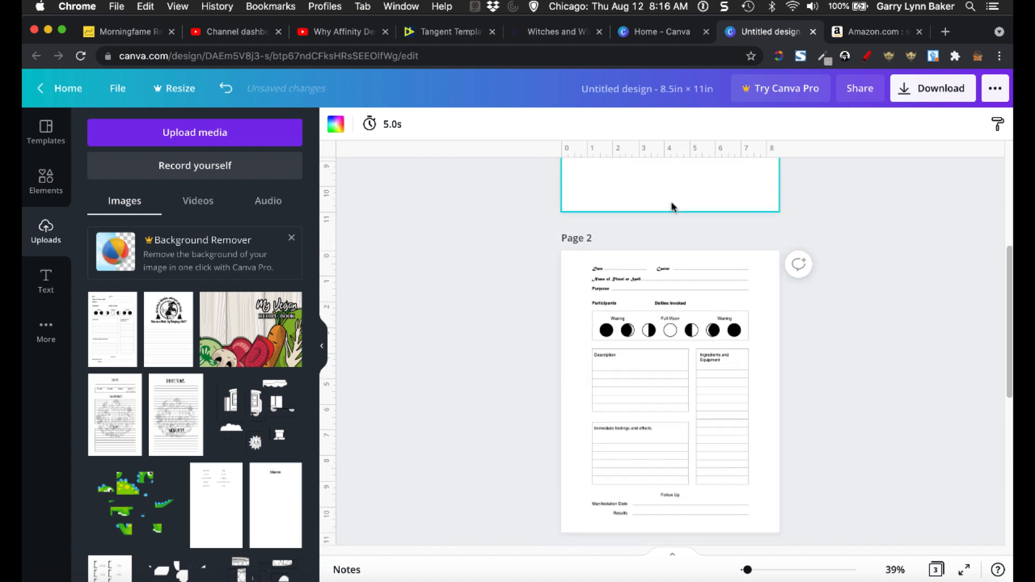
left_click(45, 283)
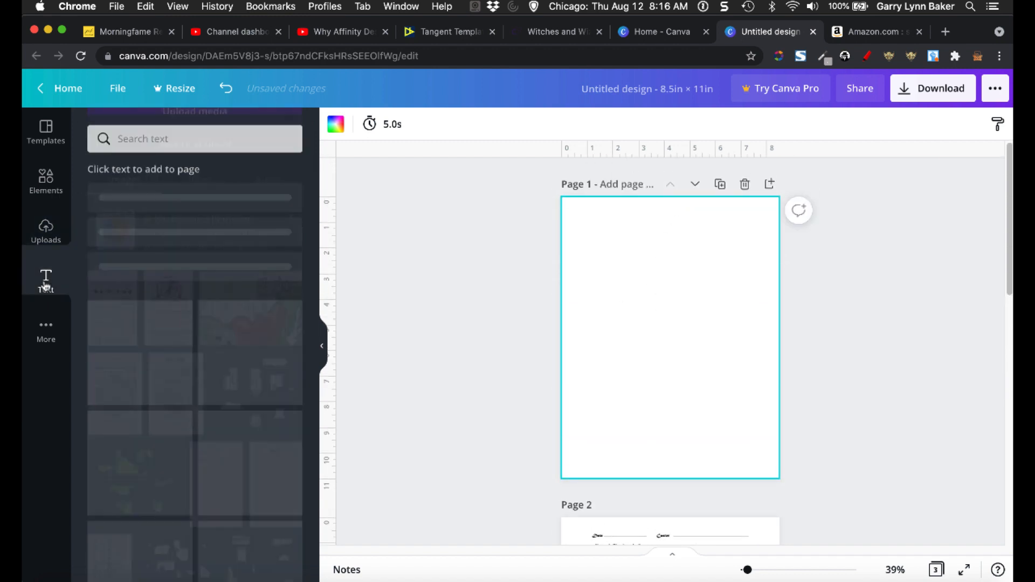
left_click(168, 197)
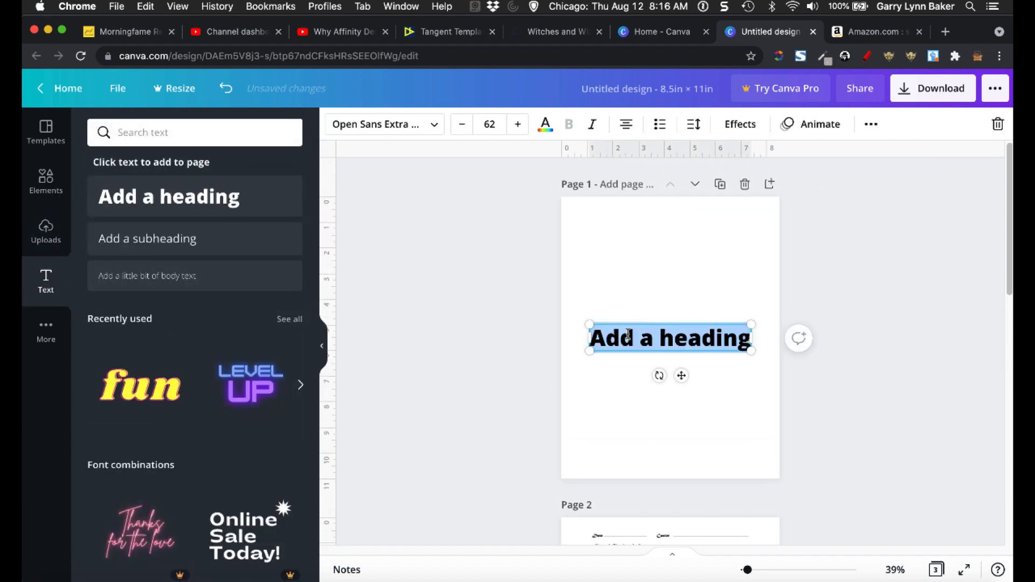
type("C")
key("BackSpace")
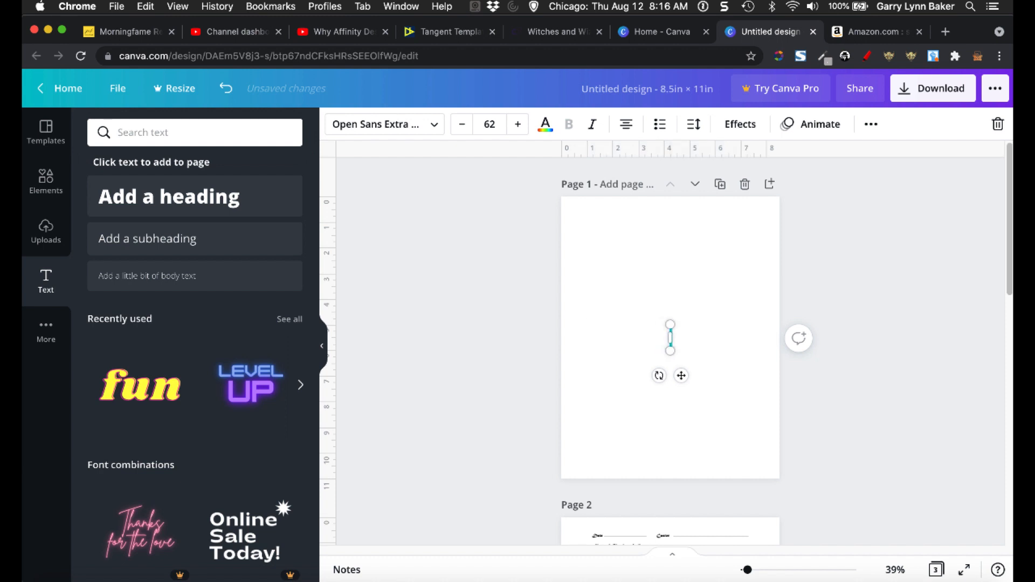
type("This Spell Book Belongs To:")
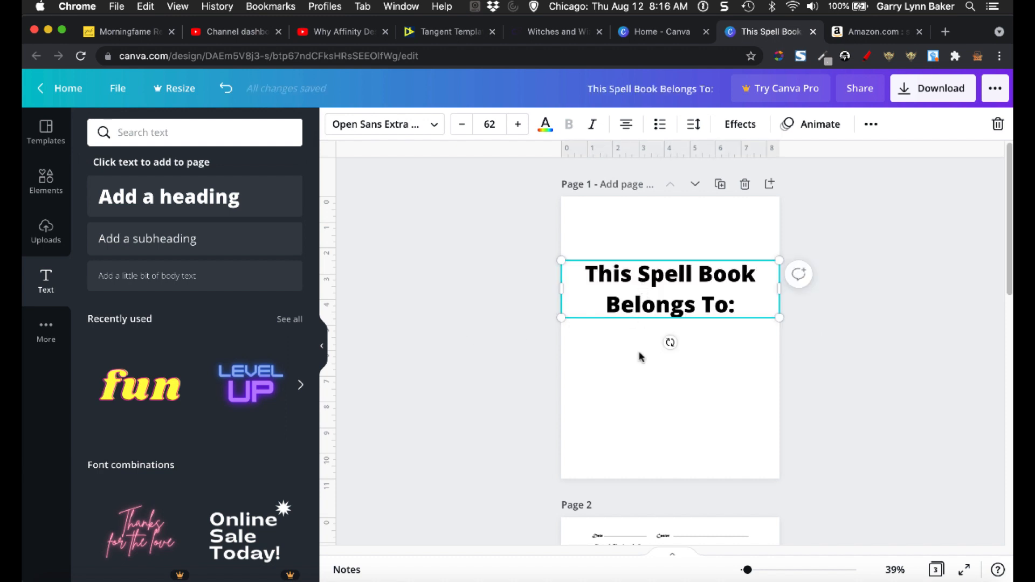
left_click(638, 381)
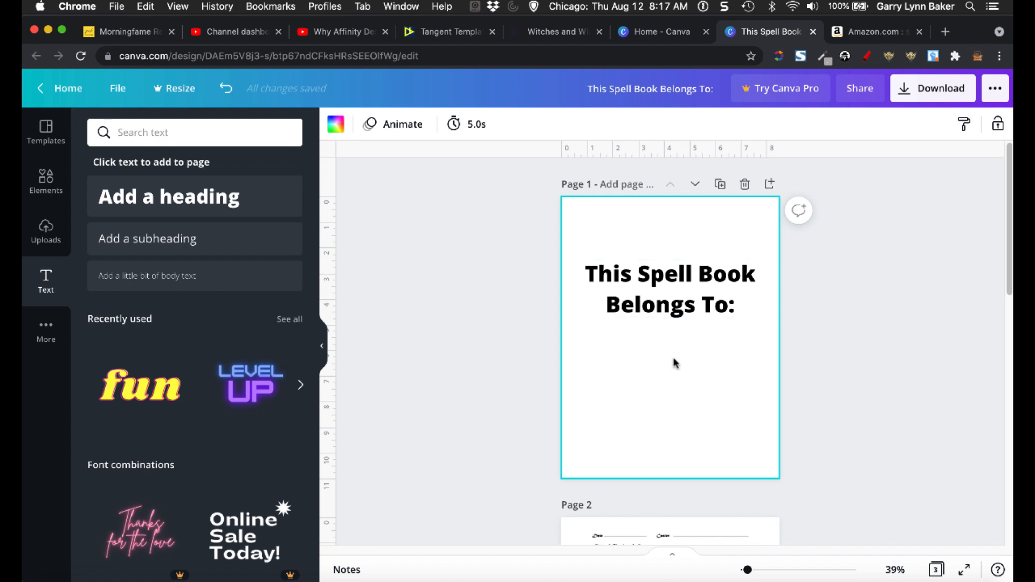
Change the font of the "This Spell Book Belongs To:" heading to Bukhari Script
double_click(586, 267)
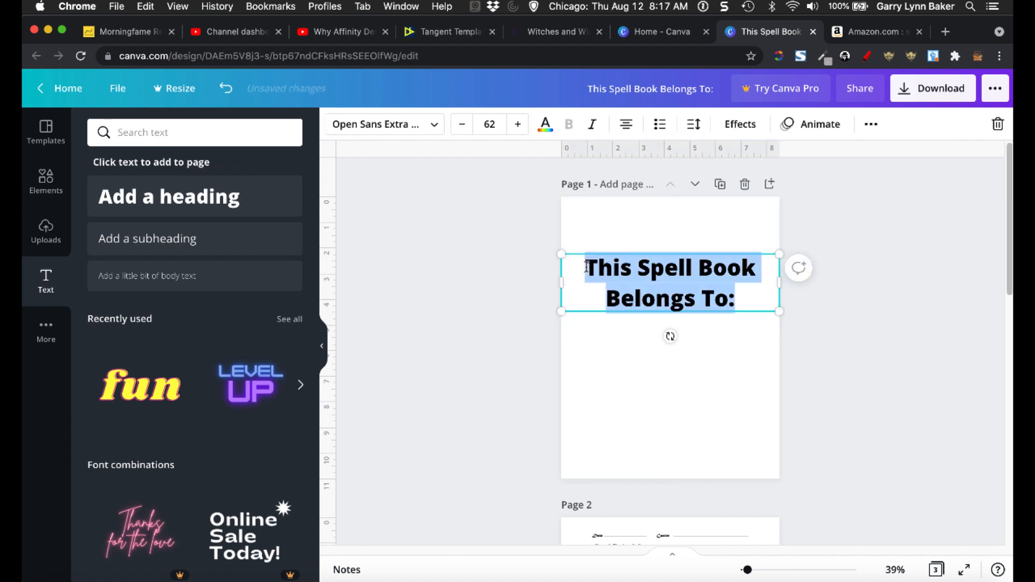
left_click(378, 129)
type("scrip")
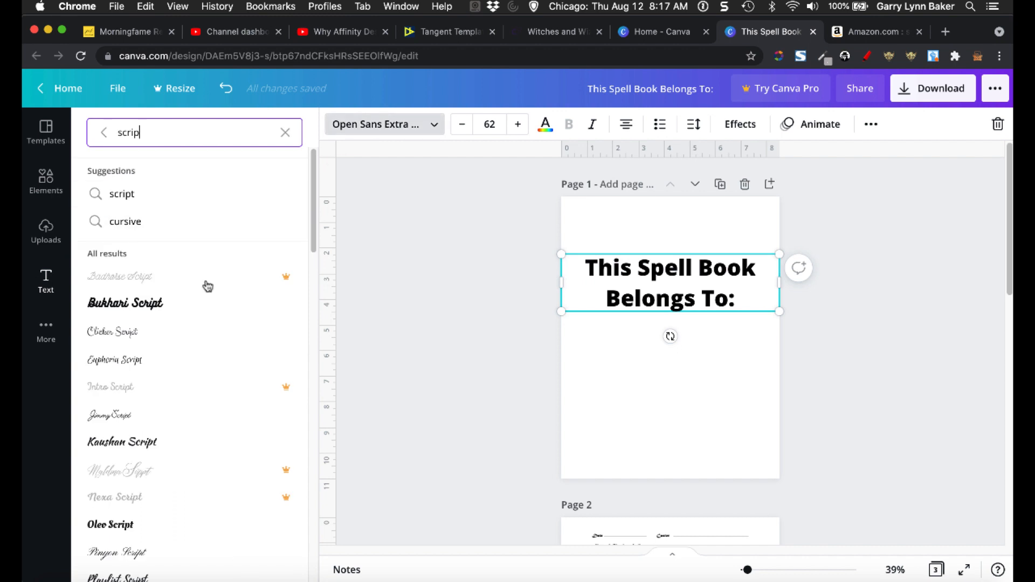
left_click(205, 303)
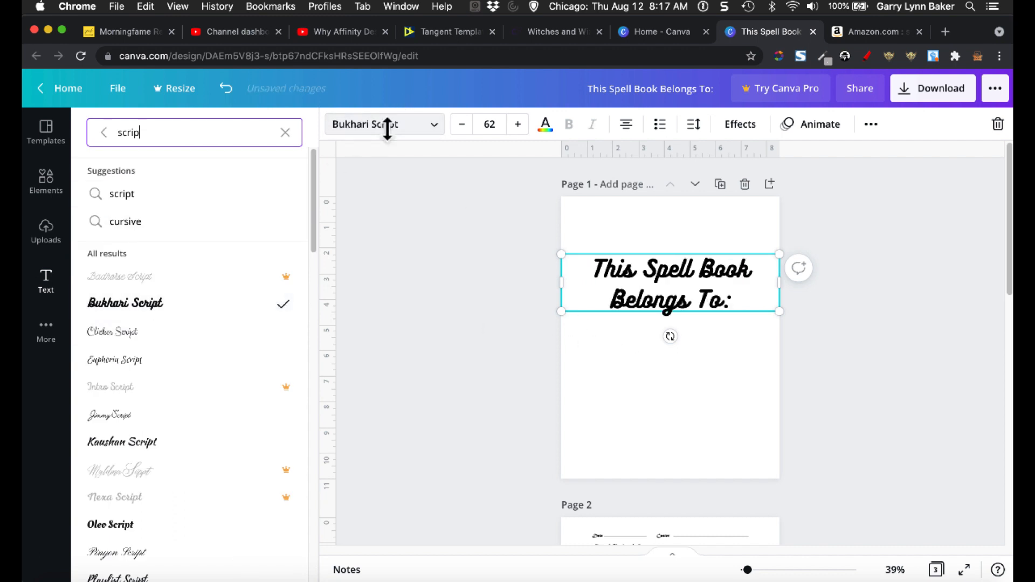
left_click(284, 133)
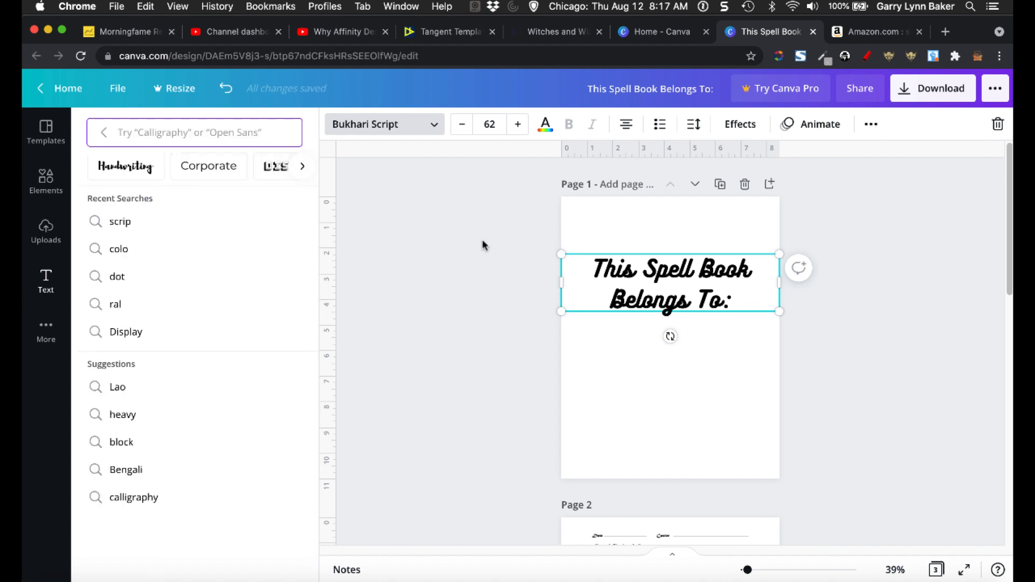
left_click(789, 382)
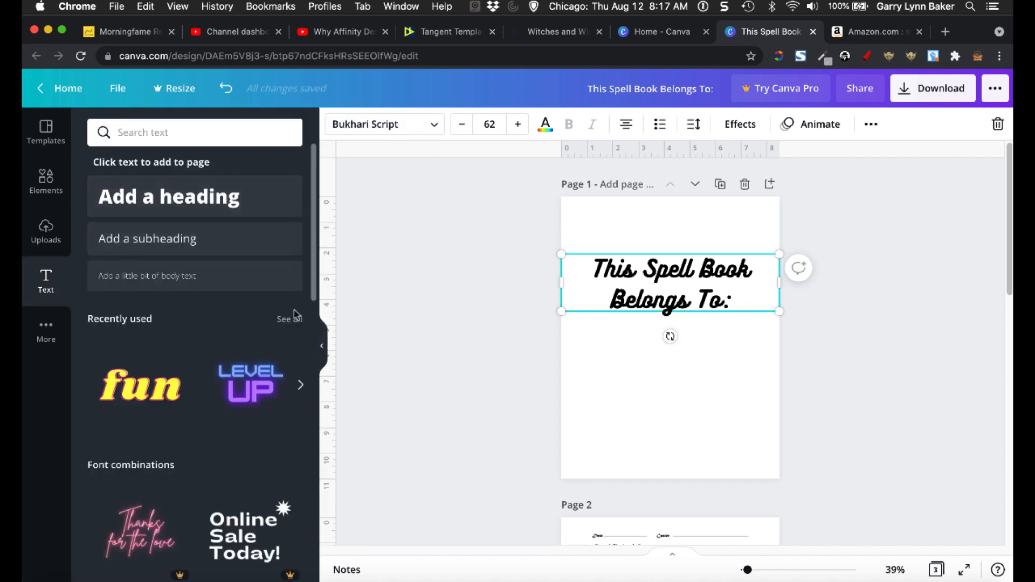
Review the layout and side margins of the three spell book pages with the side panel collapsed
left_click(322, 346)
left_click(615, 363)
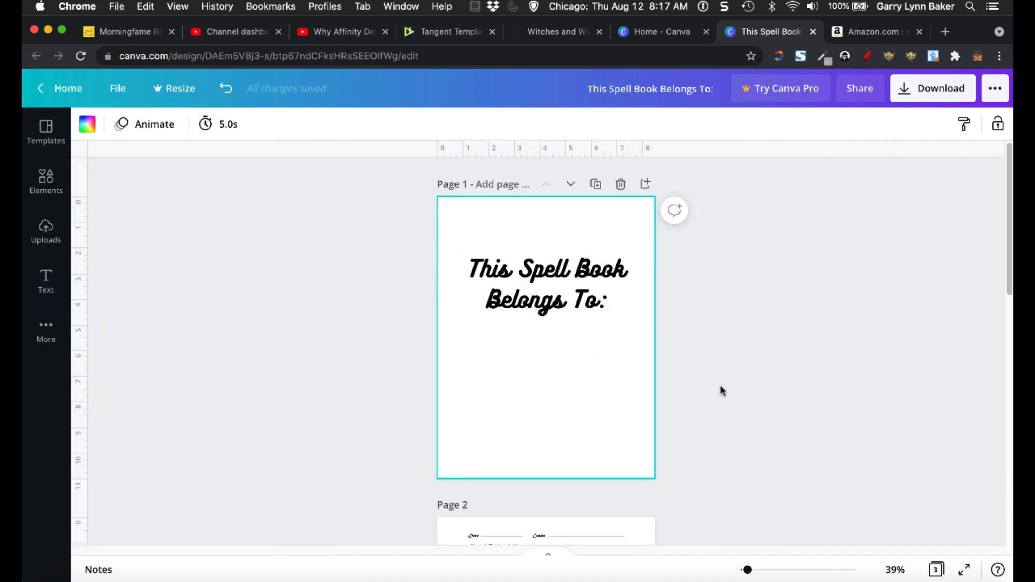
scroll(722, 391, "down", 10)
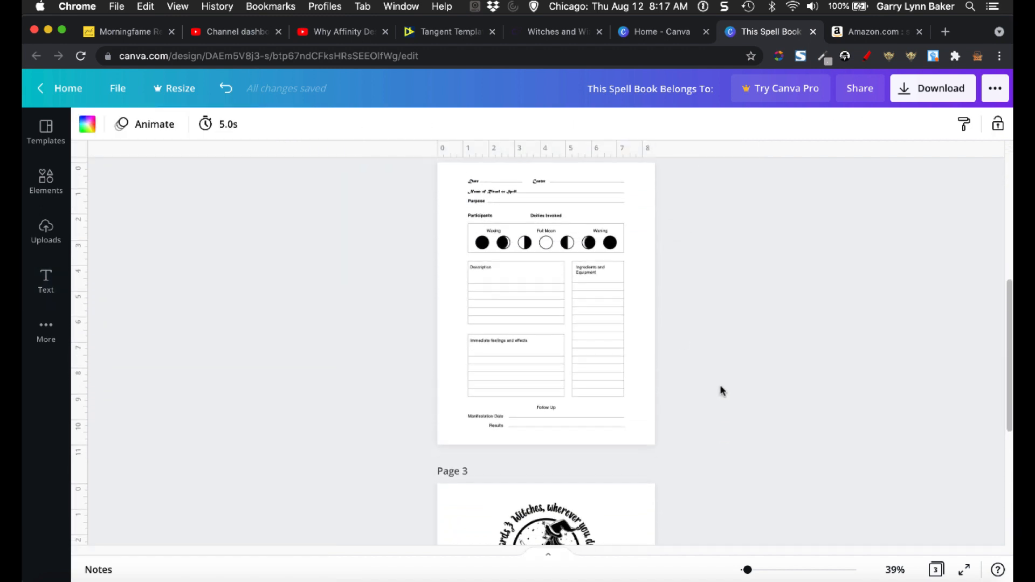
scroll(723, 391, "up", 1)
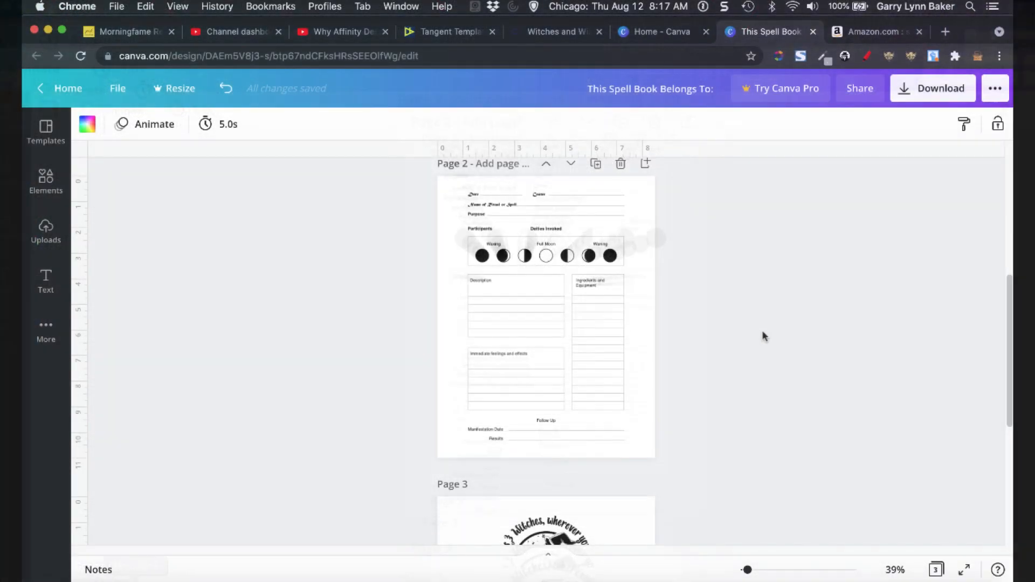
scroll(762, 335, "up", 5)
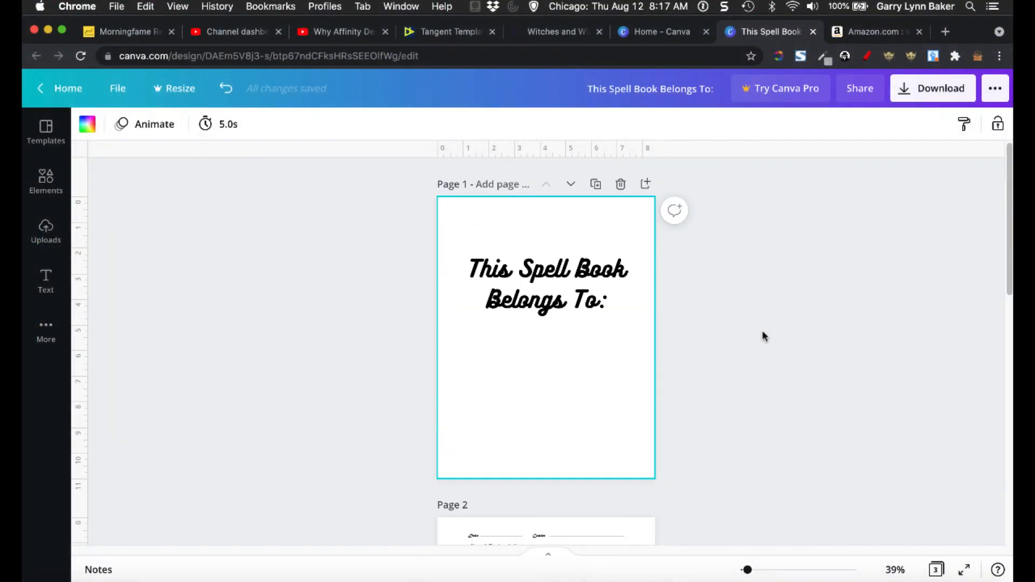
scroll(764, 335, "down", 2)
scroll(762, 335, "down", 10)
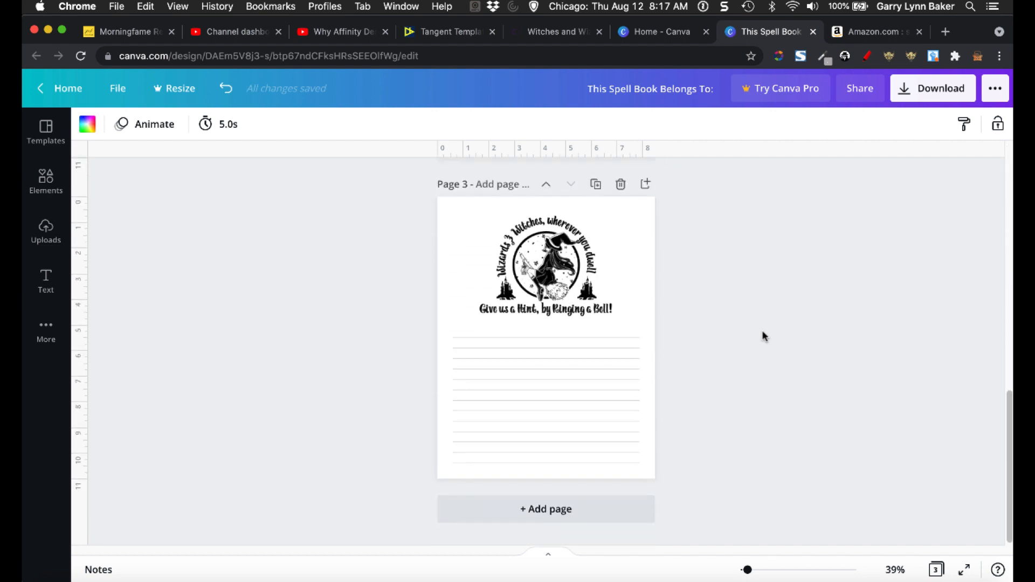
scroll(763, 336, "up", 6)
left_click(610, 376)
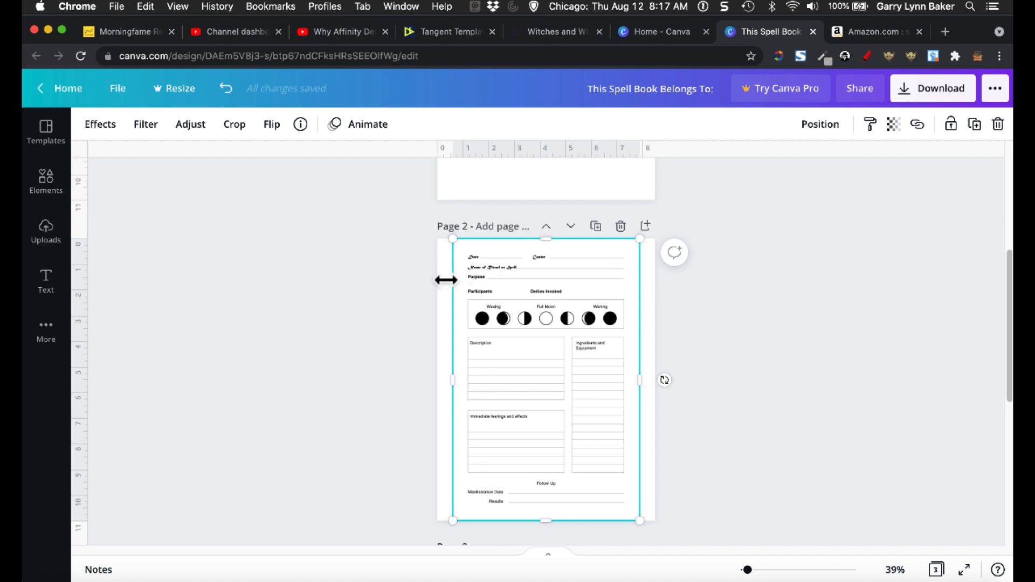
Duplicate the moon-phase spell page and move the copy to the end, and duplicate the lined witch page twice
left_click(596, 227)
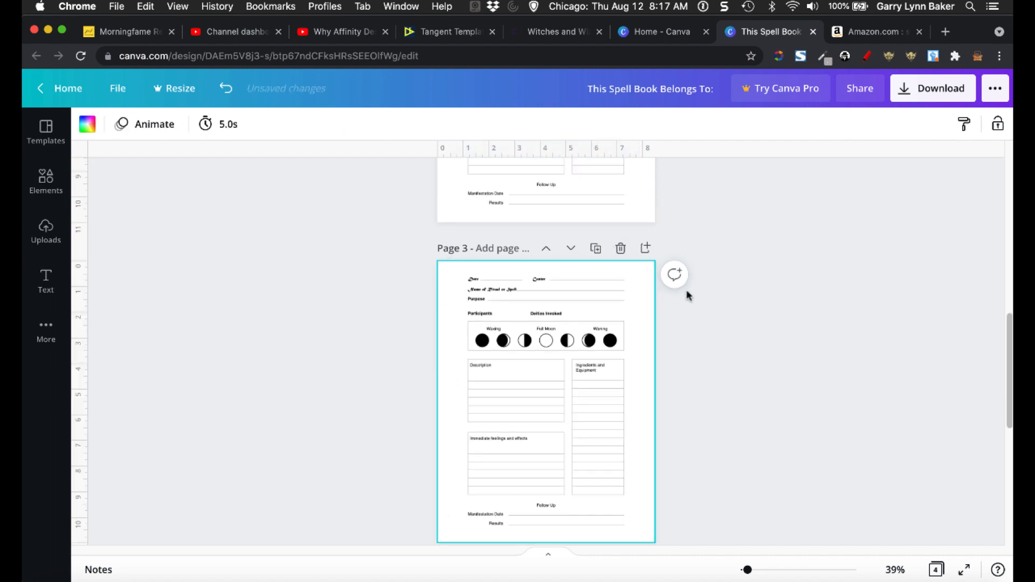
left_click(571, 250)
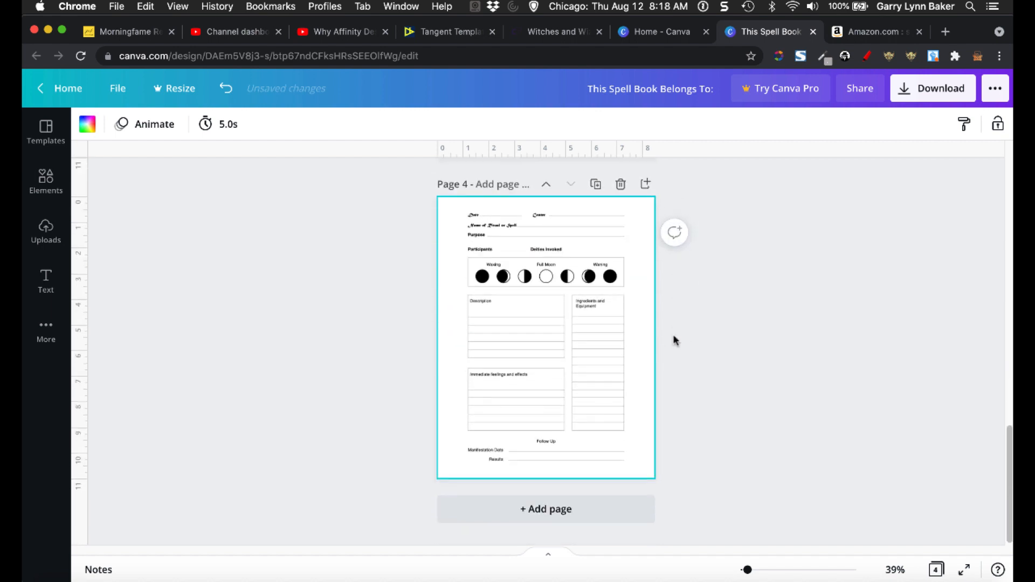
scroll(675, 340, "up", 4)
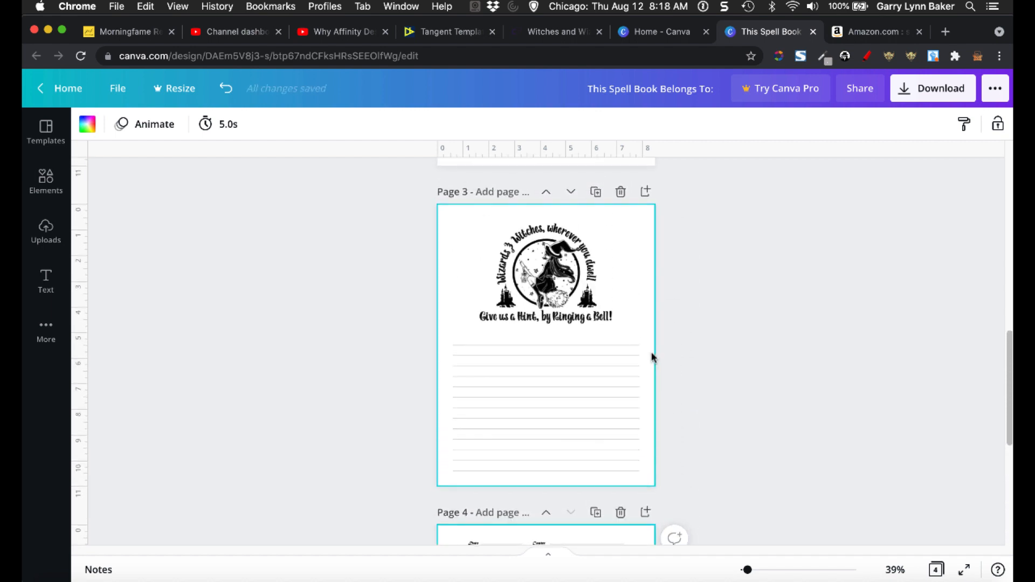
left_click(596, 193)
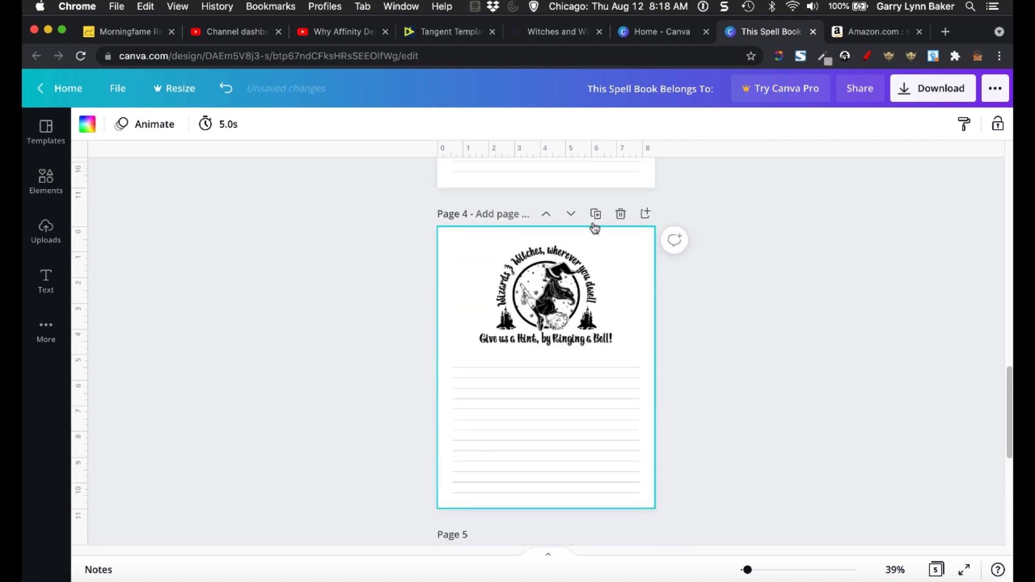
left_click(596, 214)
scroll(681, 300, "up", 15)
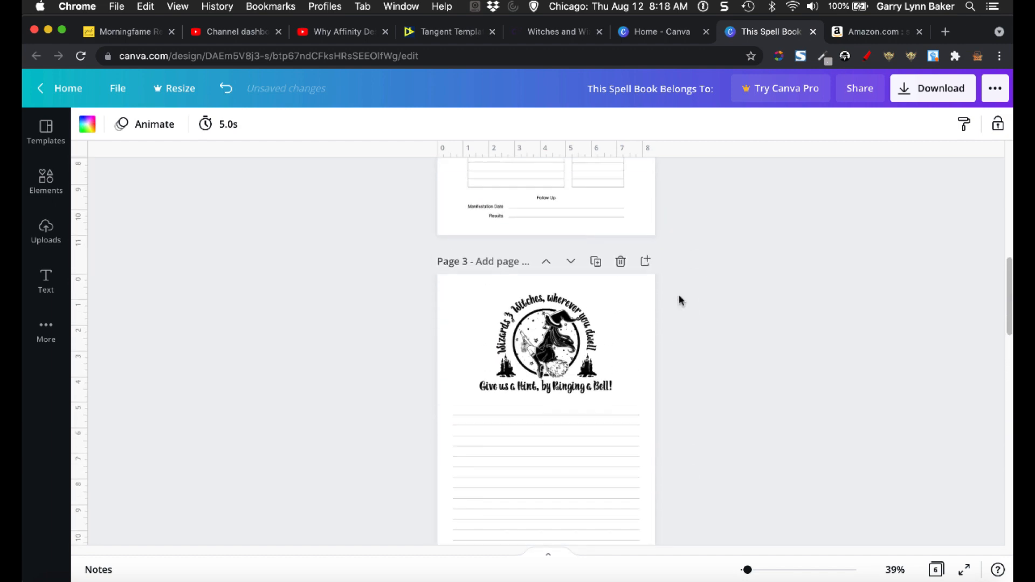
Show all pages as a grid and move the moon-phase page from position 6 to position 5
left_click(936, 569)
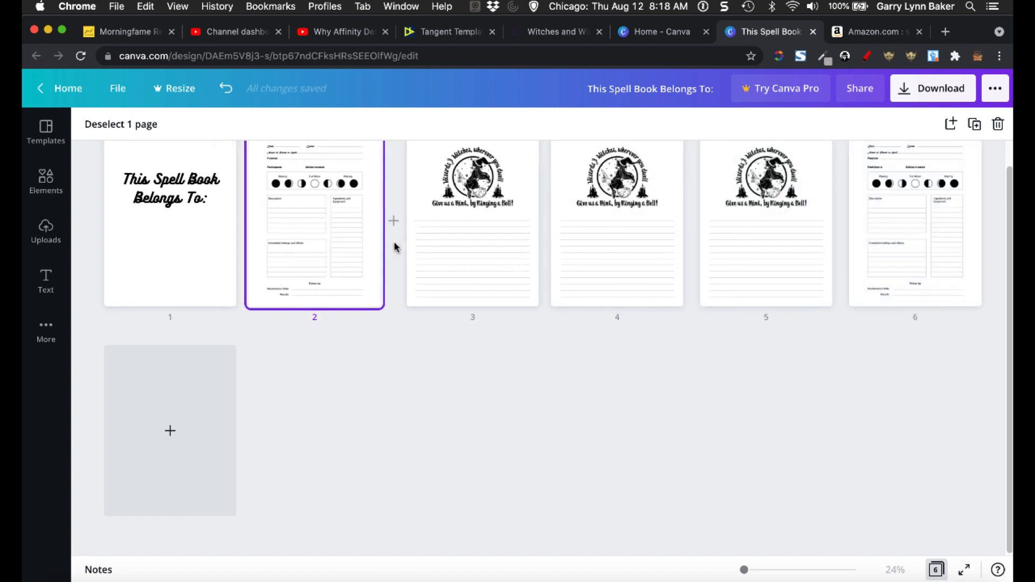
scroll(455, 396, "up", 1)
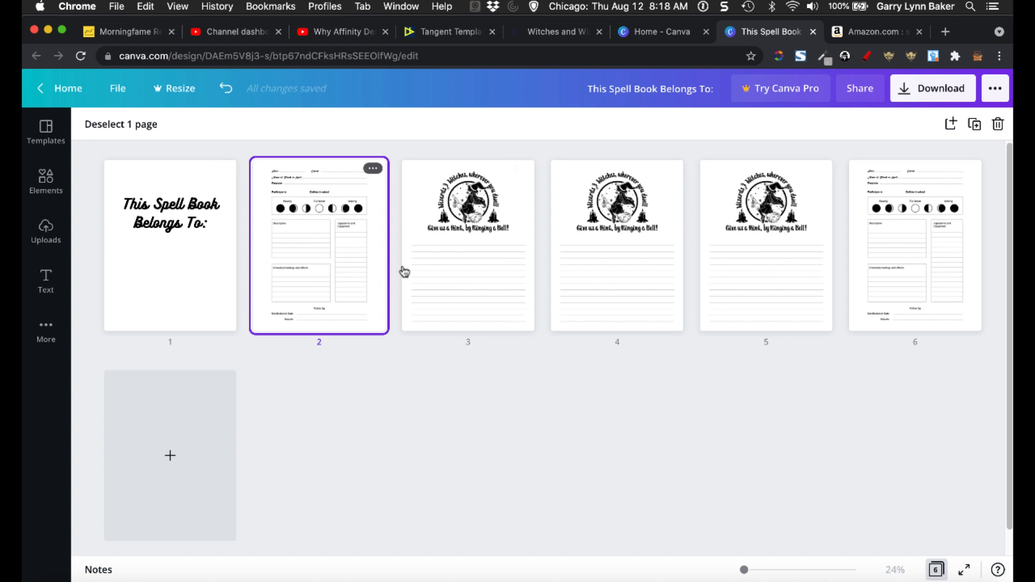
left_click_drag(869, 272, 695, 269)
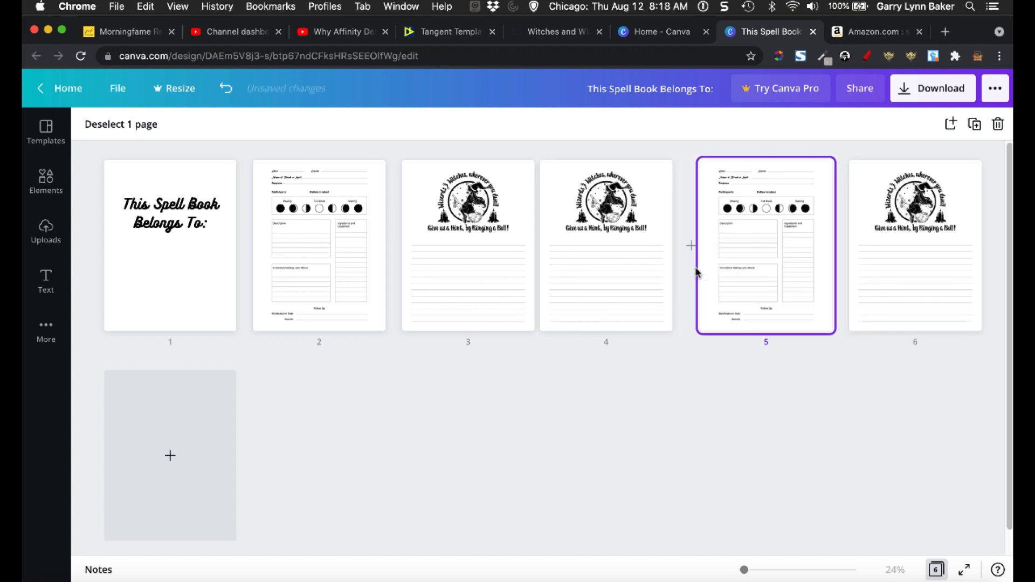
Duplicate the lined witch page at position 6 in the page grid
left_click(895, 272)
left_click(969, 170)
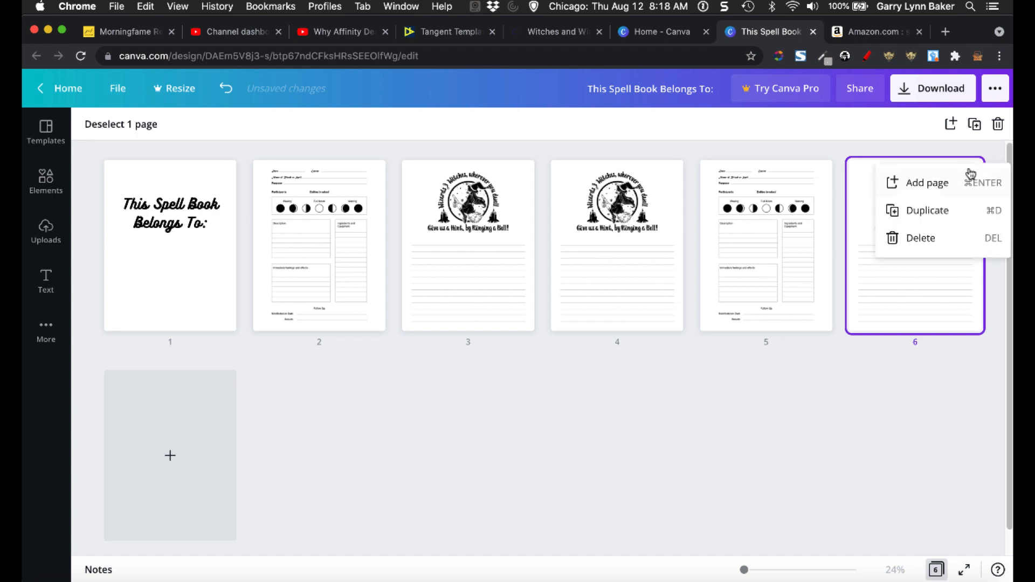
left_click(933, 210)
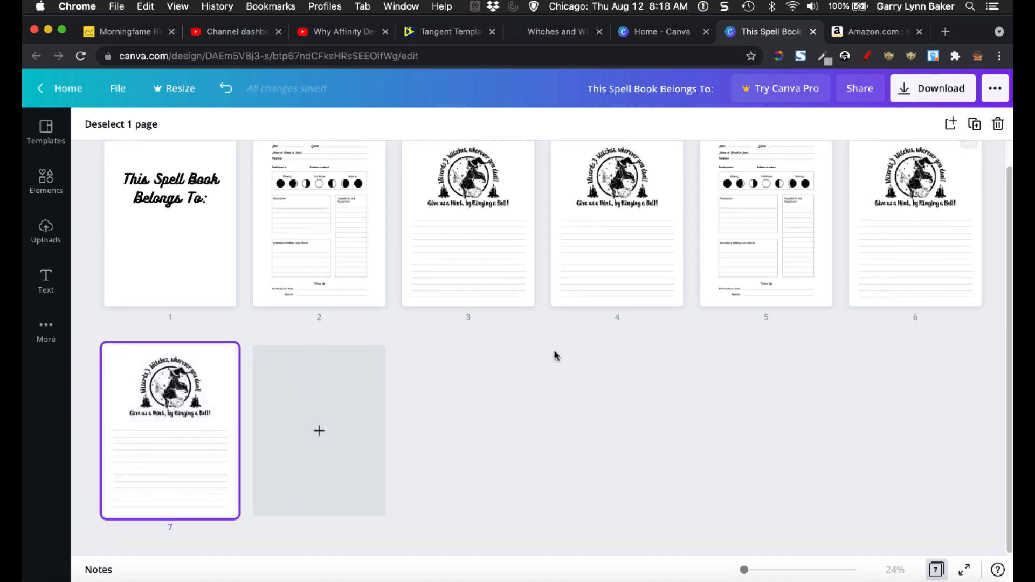
scroll(288, 297, "up", 1)
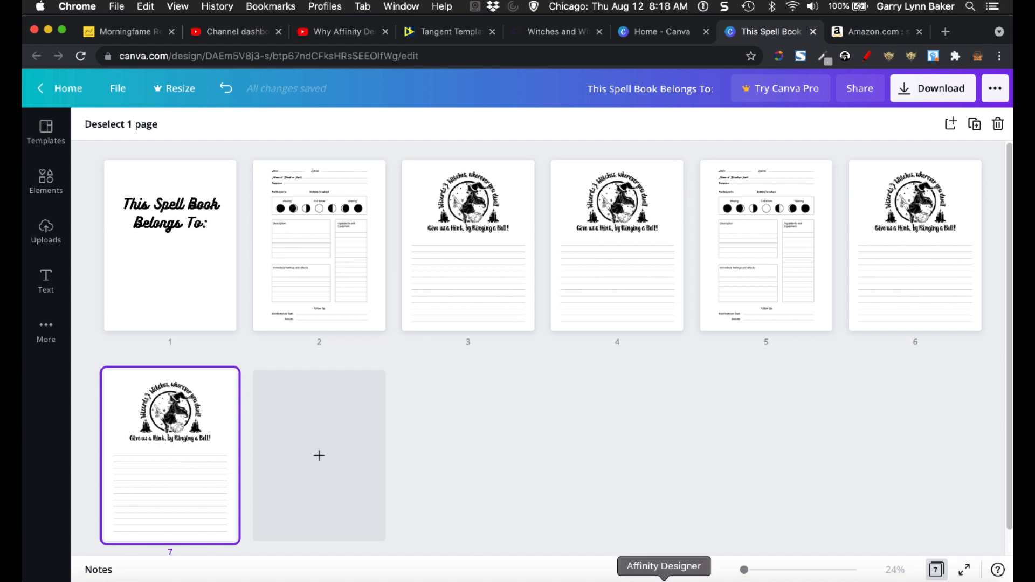
Look over the Tangent Templates interior catalogue and the customized spell book pages in Affinity Designer
left_click(664, 581)
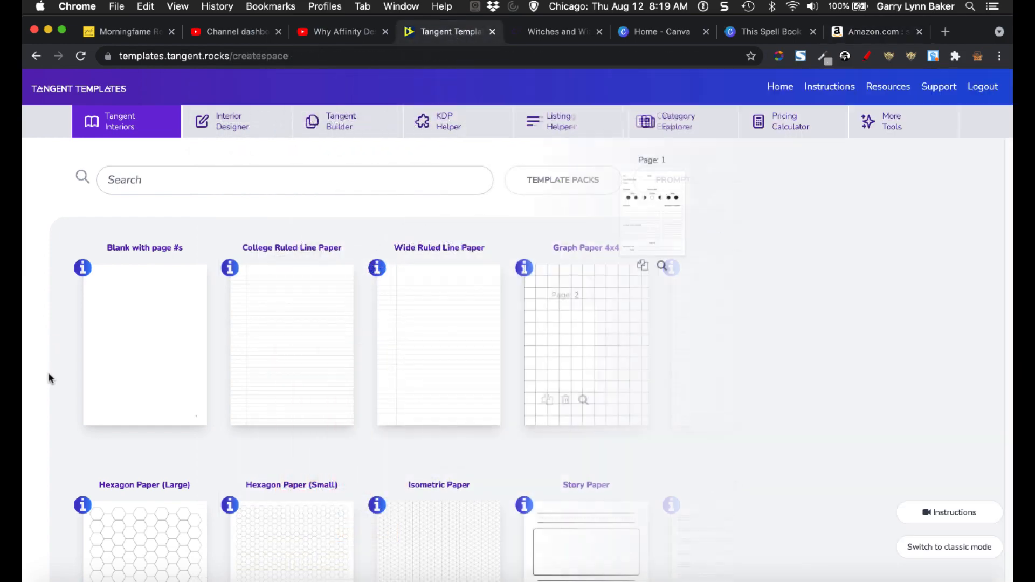
scroll(48, 375, "down", 15)
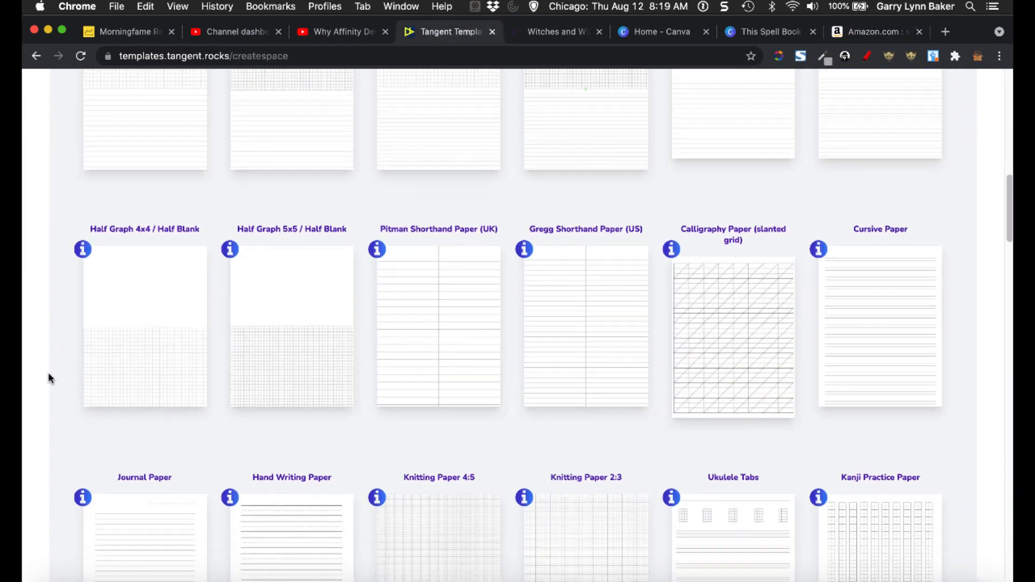
scroll(48, 377, "down", 10)
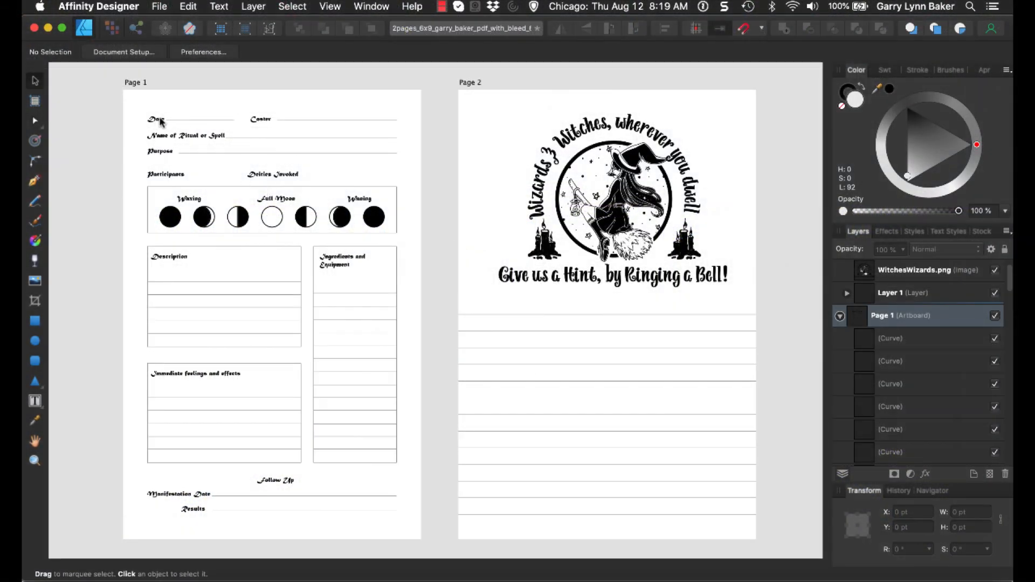
left_click(257, 122)
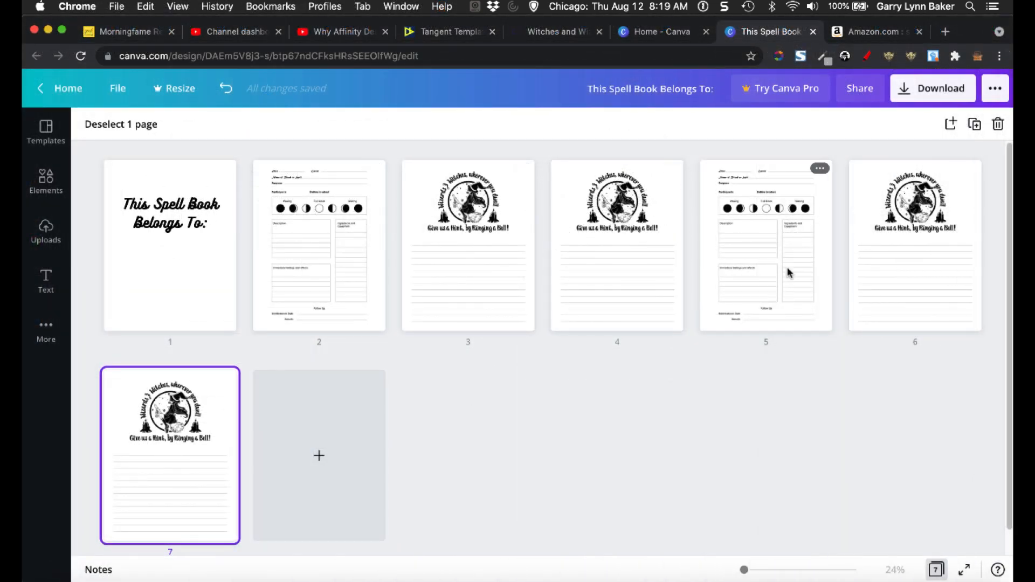
Download all pages of the spell book design from Canva as a PDF Print file
left_click(927, 93)
left_click(876, 183)
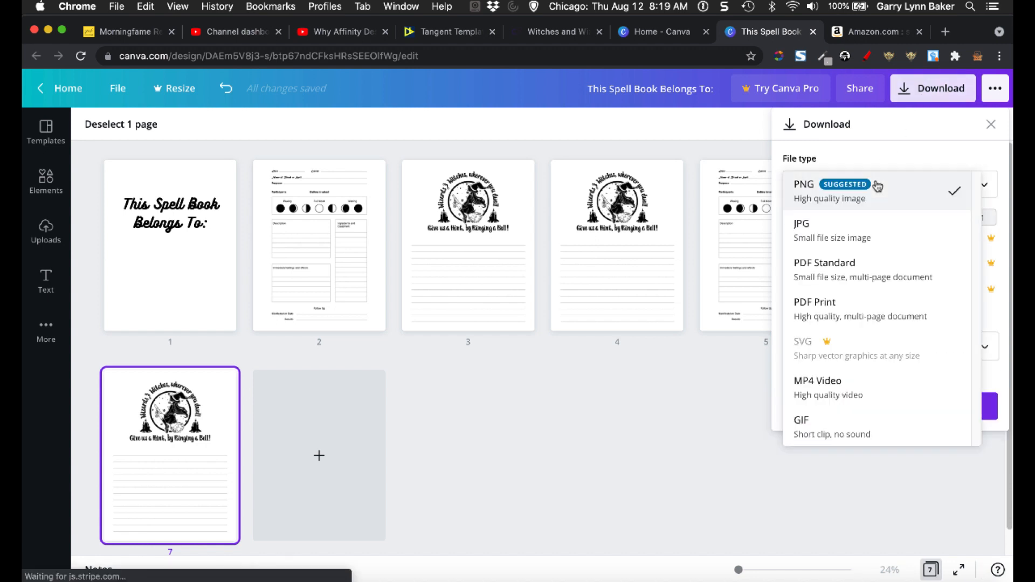
left_click(854, 306)
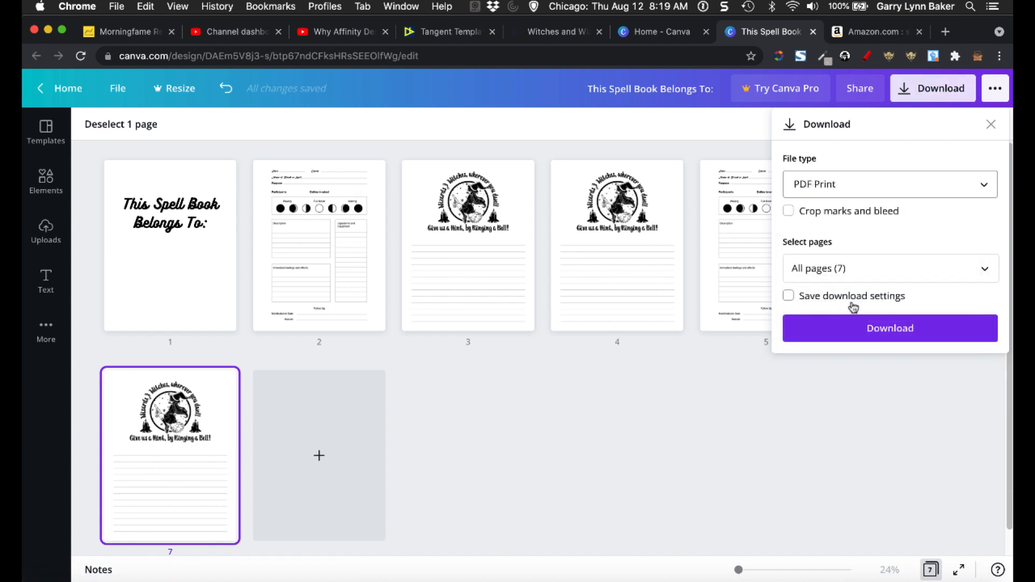
left_click(858, 331)
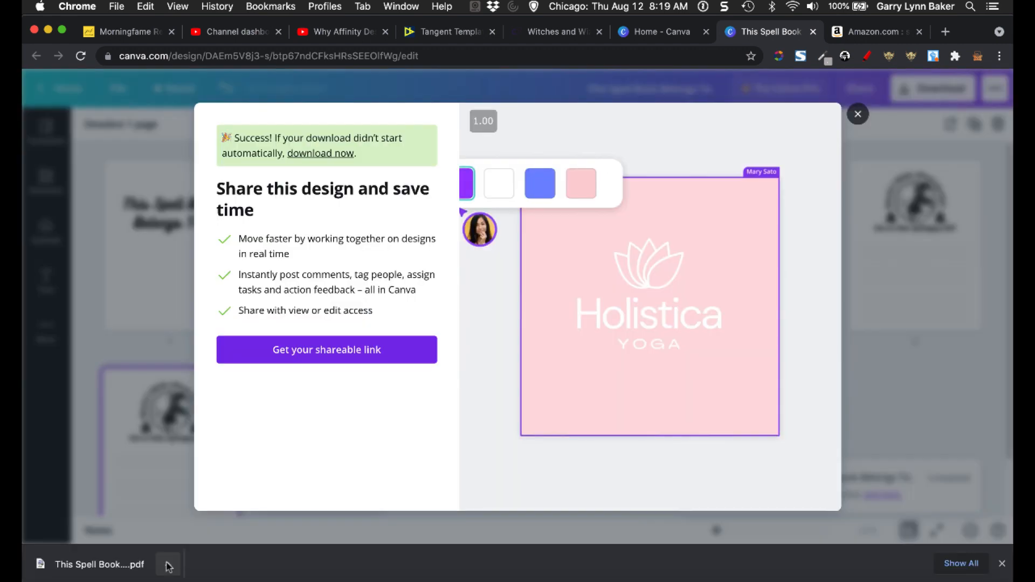
Open the downloaded spell book PDF and review its pages at 25% zoom
left_click(165, 564)
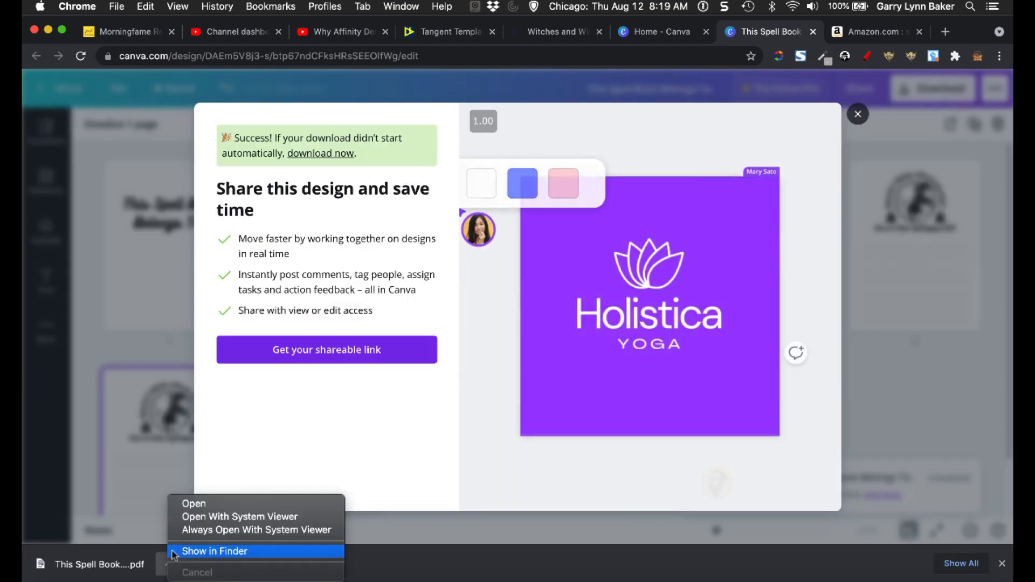
left_click(188, 503)
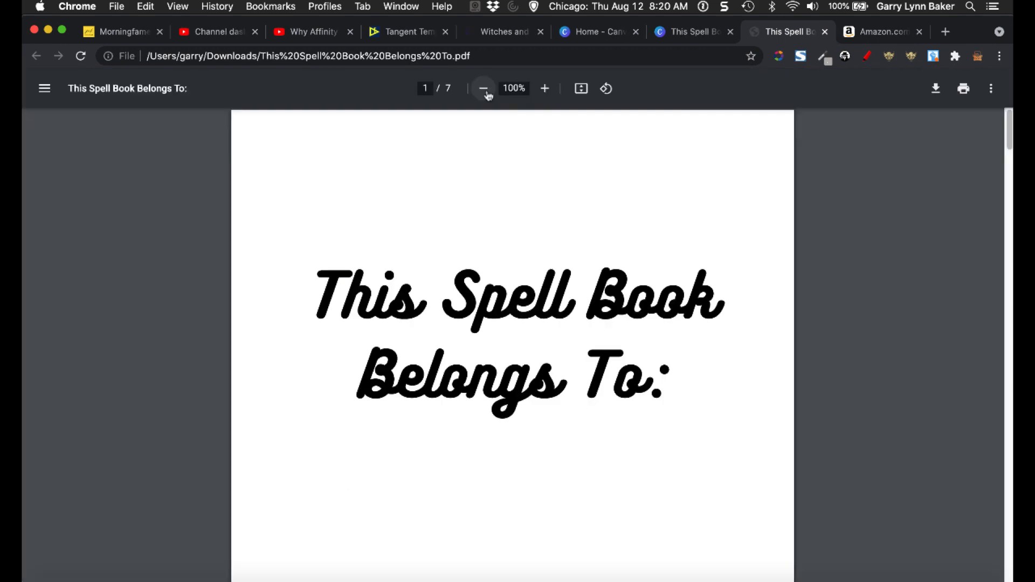
left_click(485, 91)
left_click(485, 90)
left_click(485, 90)
left_click(485, 90)
left_click(485, 91)
left_click(485, 91)
left_click(486, 90)
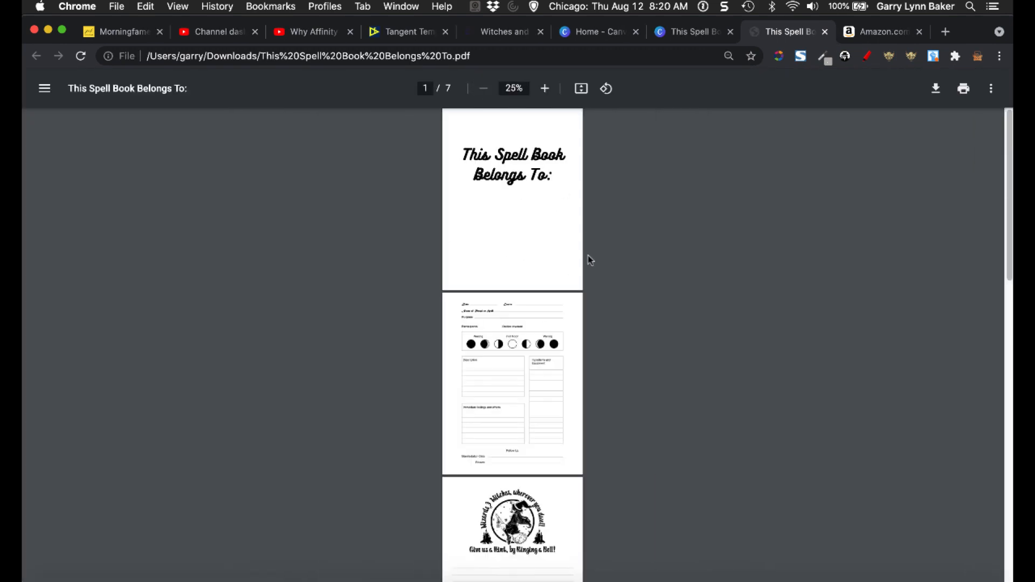
scroll(590, 261, "down", 15)
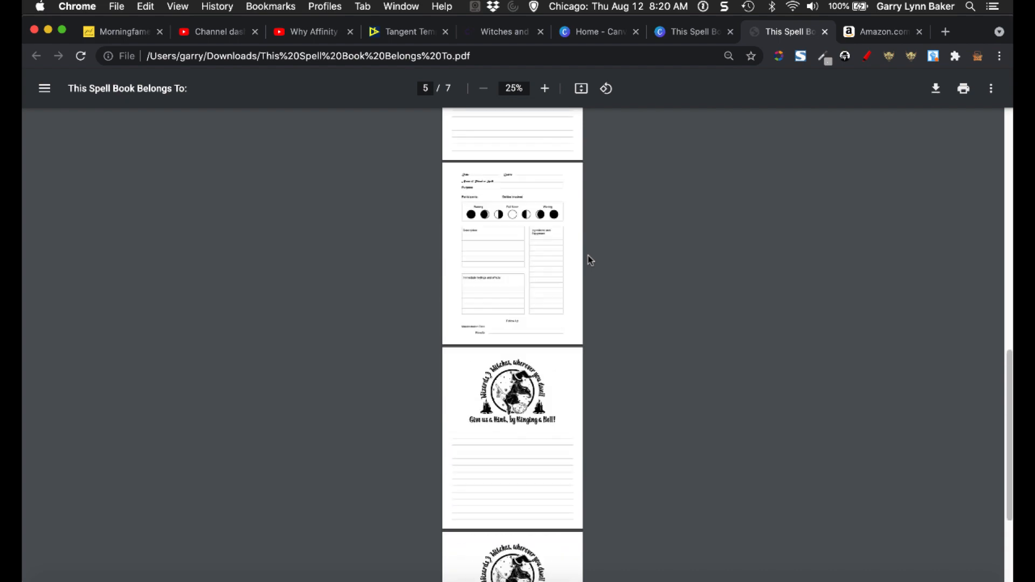
scroll(591, 260, "up", 15)
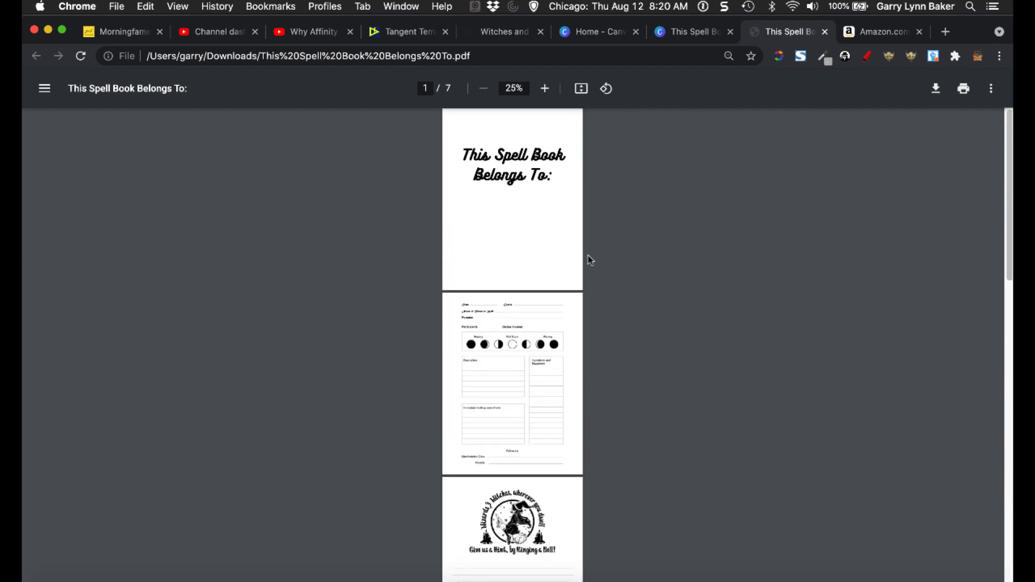